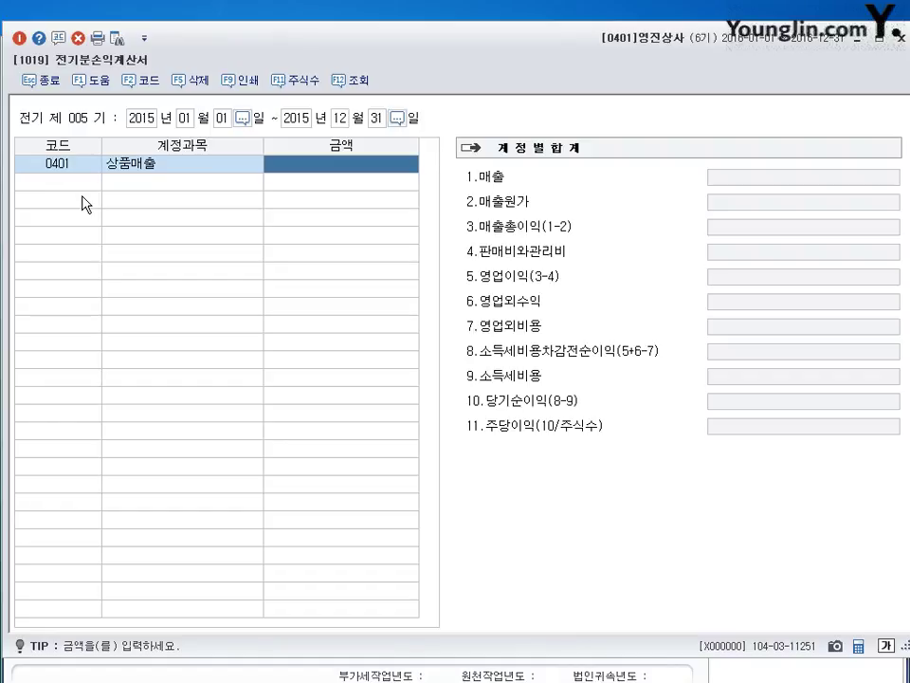
Step: Enter 121,000,000 as the amount for account 0401 상품매출 in the prior-period income statement
{"action": "type", "text": "121"}
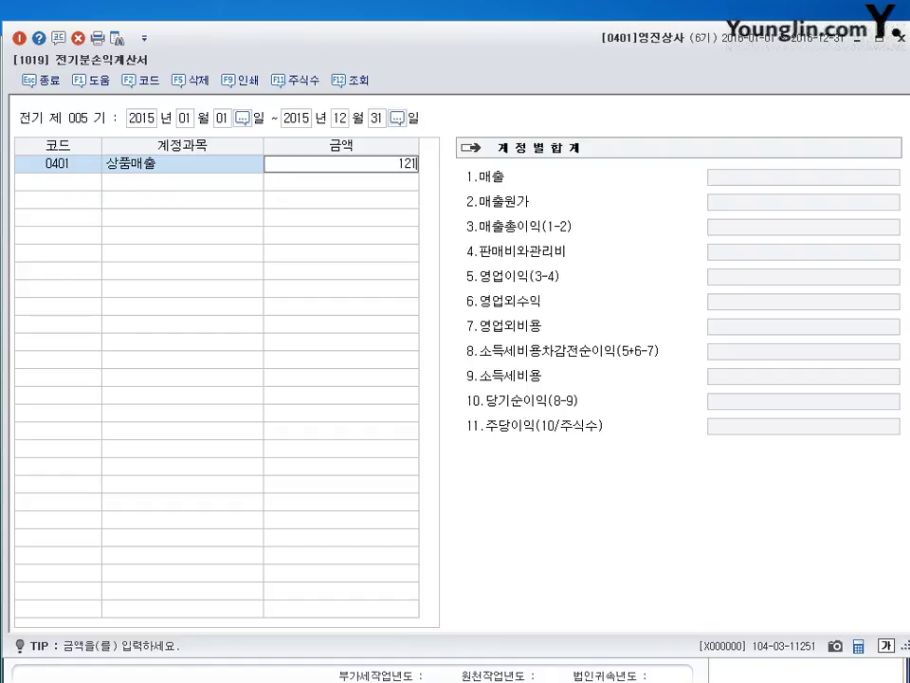
{"action": "key", "text": "plus"}
{"action": "key", "text": "plus"}
{"action": "key", "text": "Return"}
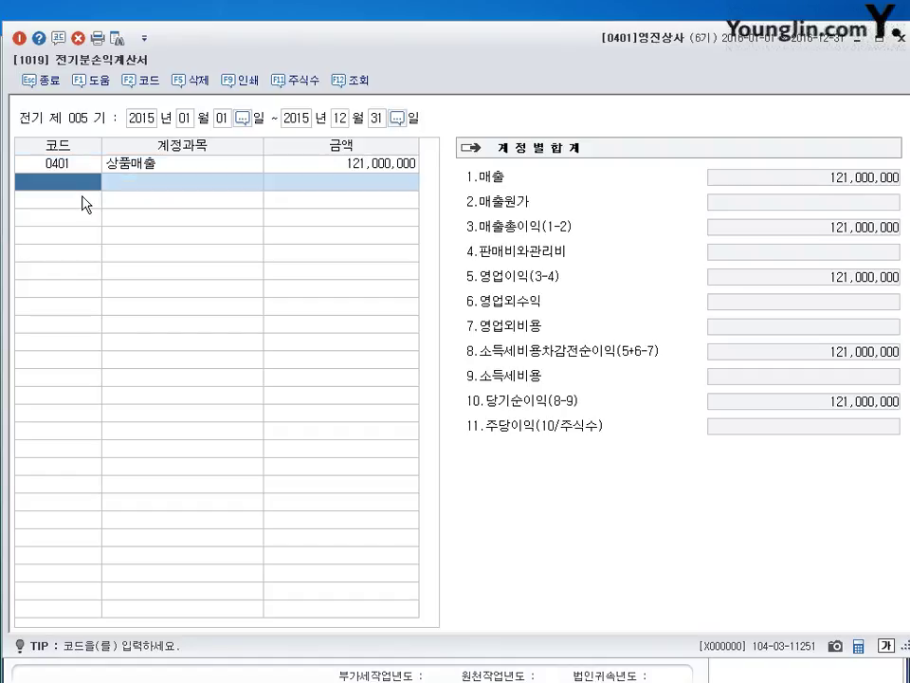
Step: Add account 0451 상품매출원가 on the next row by looking up accounts matching 상품
{"action": "type", "text": "상품"}
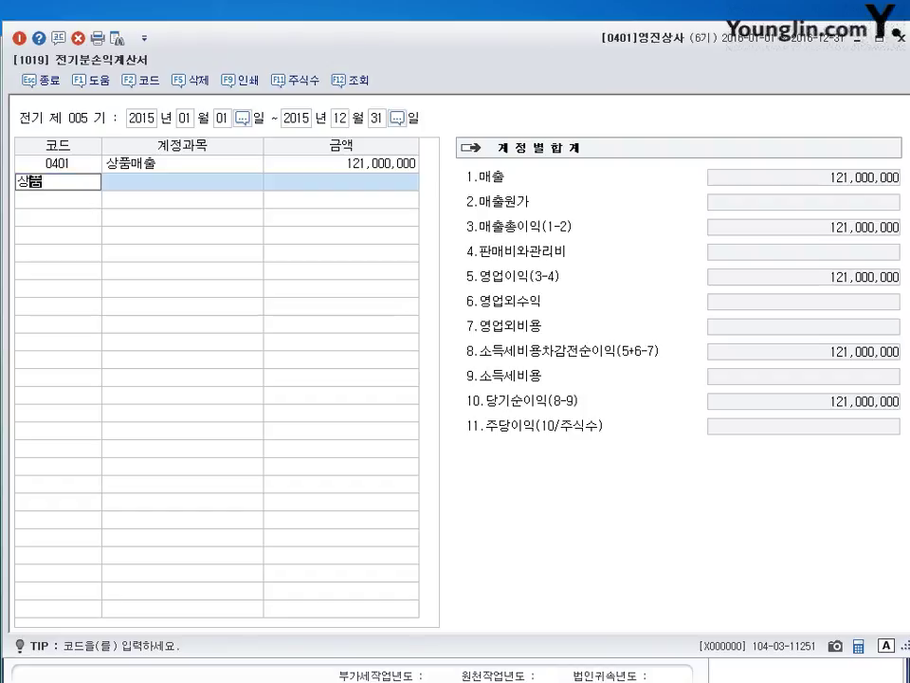
{"action": "key", "text": "Return"}
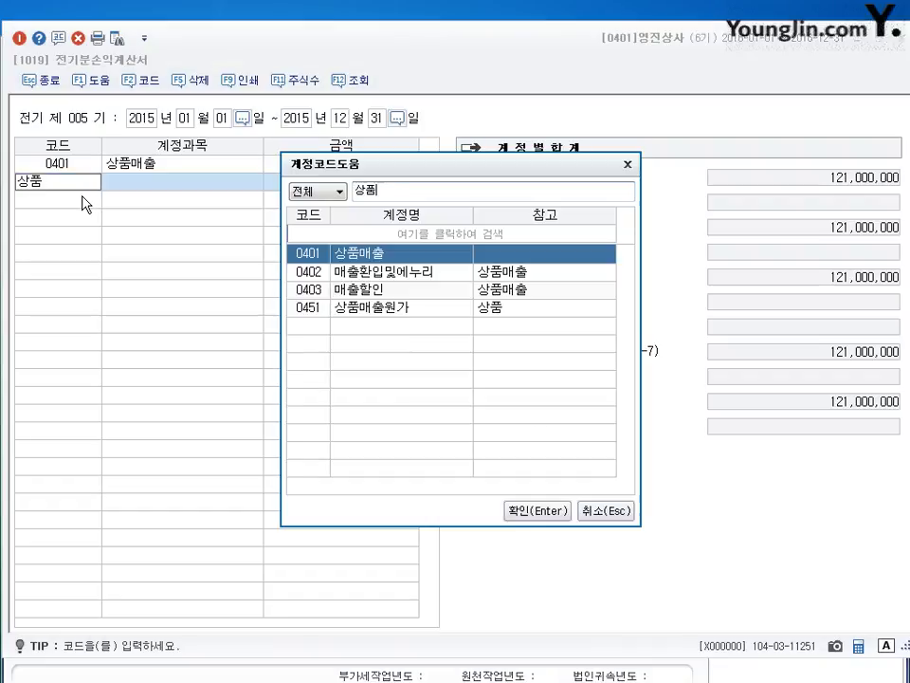
{"action": "key", "text": "Down"}
{"action": "key", "text": "Down"}
{"action": "key", "text": "Down"}
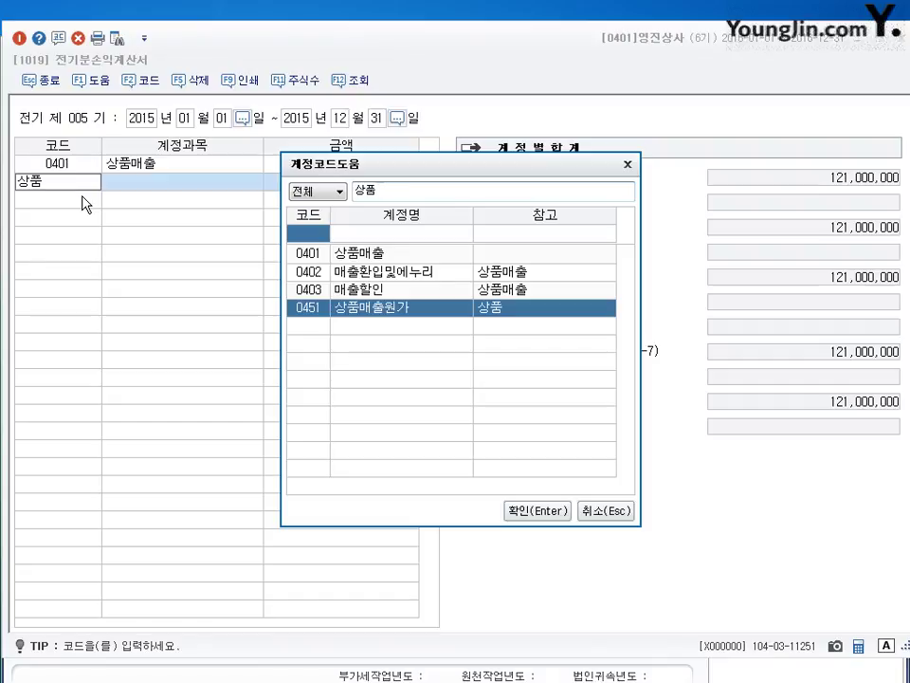
{"action": "key", "text": "Return"}
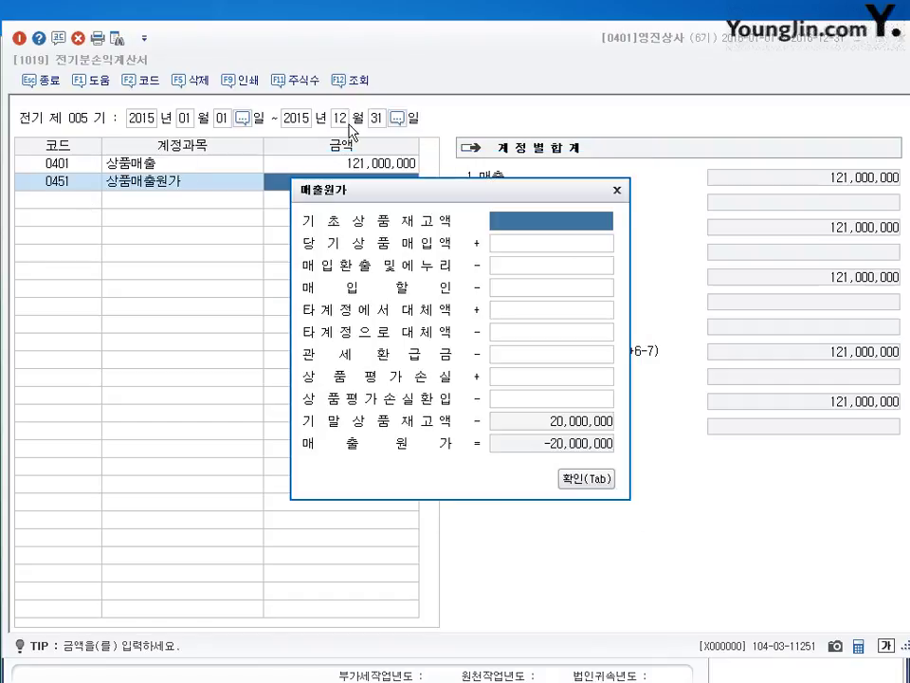
Step: In the 매출원가 breakdown, enter 5,000,000 for 기초상품재고액 and 85,200,000 for 당기상품매입액
{"action": "left_click_drag", "start_coordinate": [387, 204], "coordinate": [552, 179]}
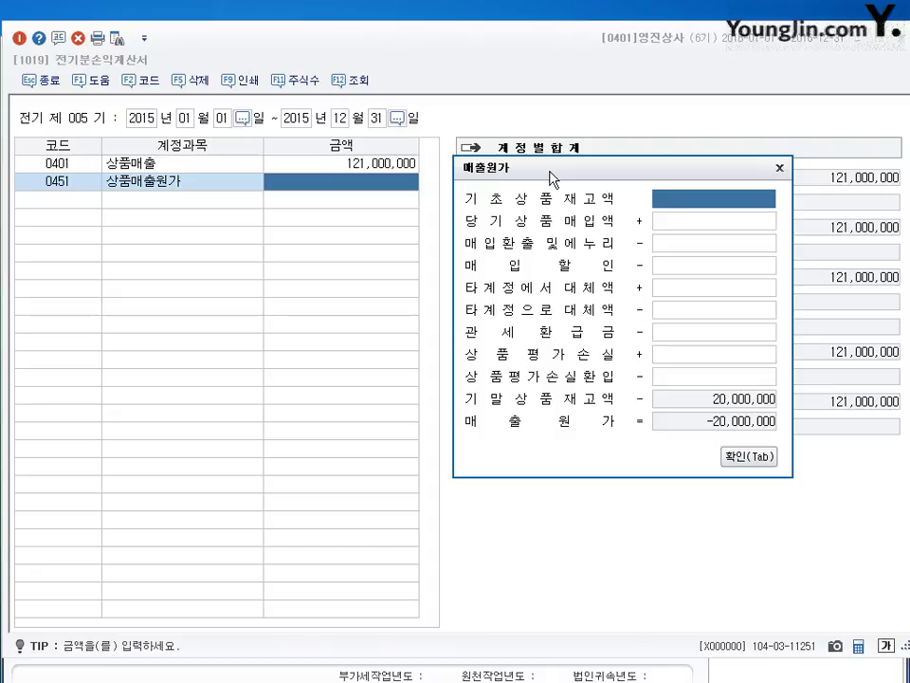
{"action": "type", "text": "5000000"}
{"action": "key", "text": "Return"}
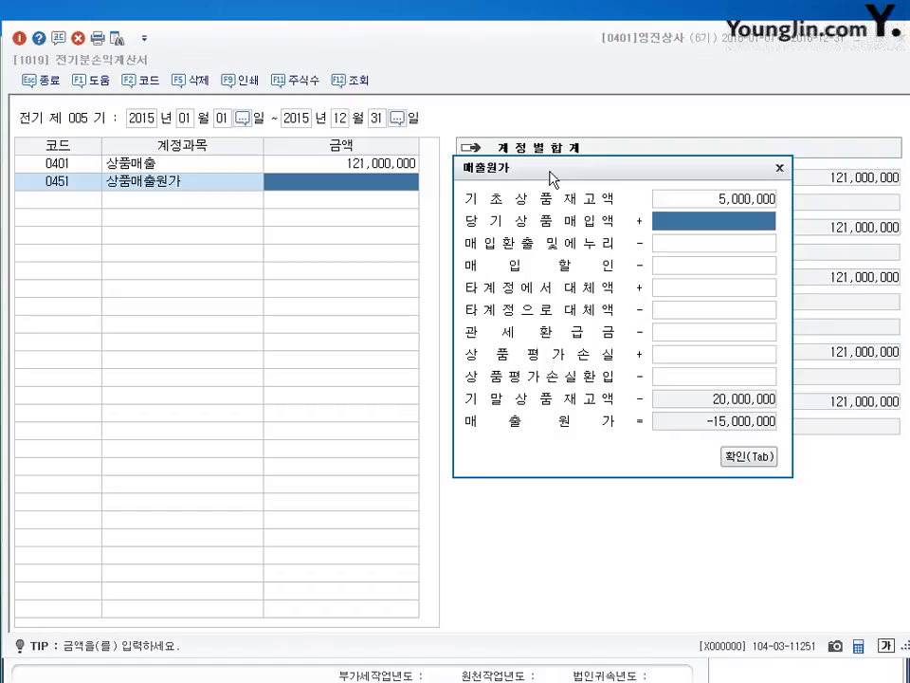
{"action": "type", "text": "85200000"}
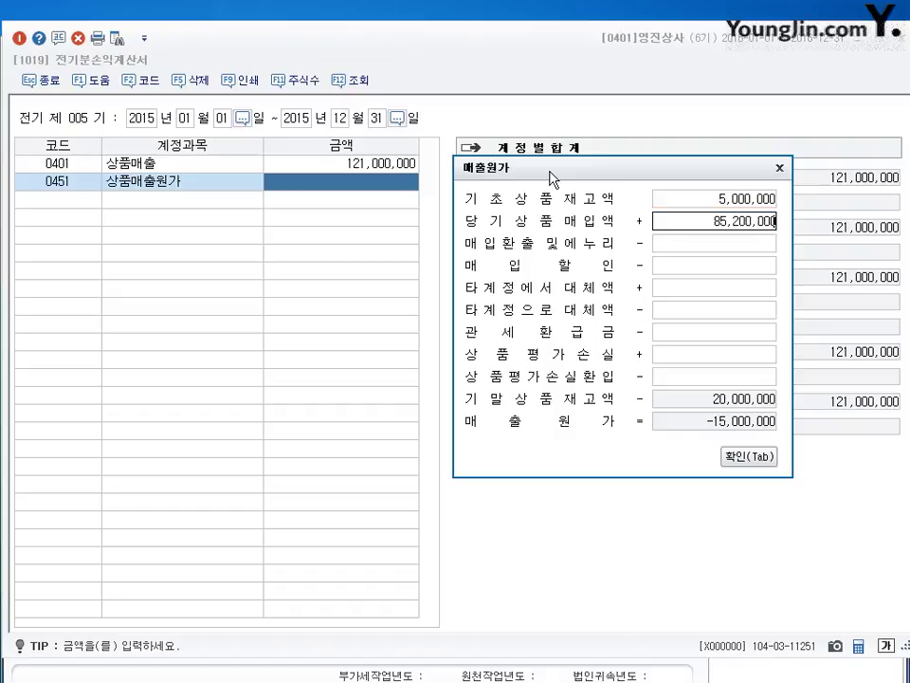
{"action": "key", "text": "Return"}
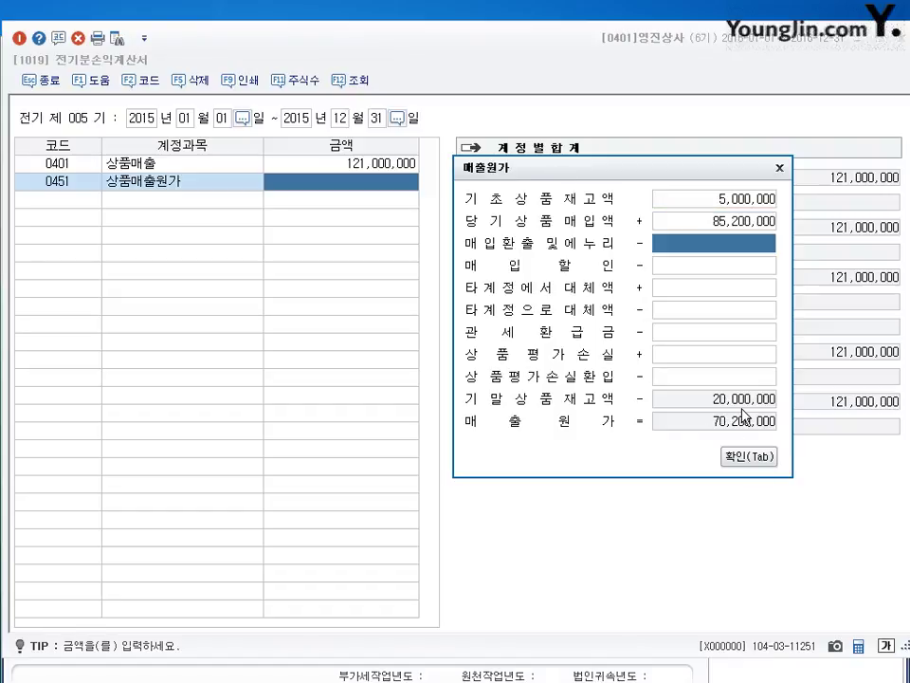
{"action": "left_click", "coordinate": [708, 198]}
{"action": "left_click", "coordinate": [715, 222]}
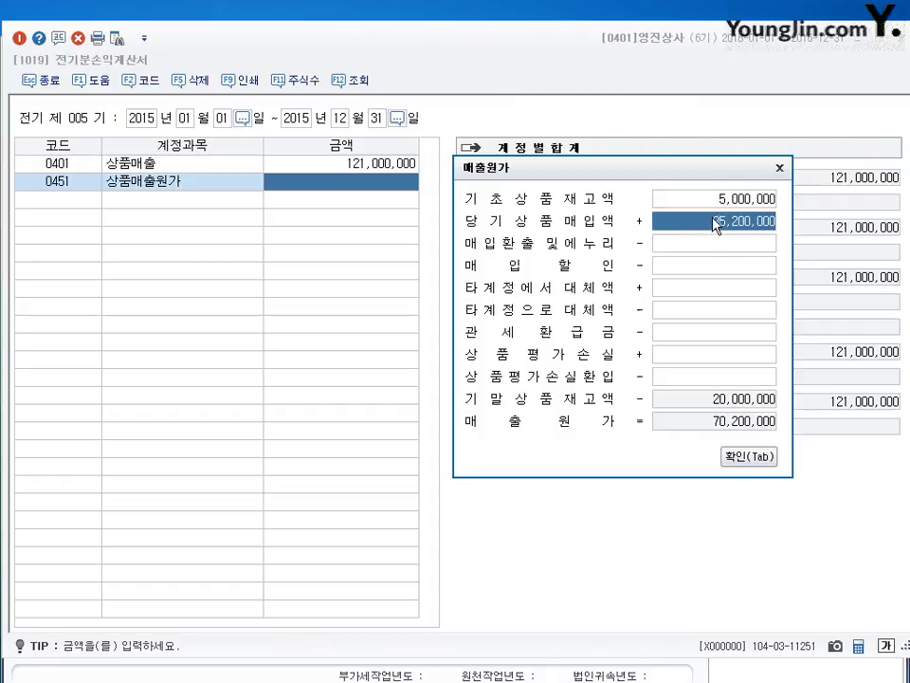
{"action": "left_click", "coordinate": [713, 199]}
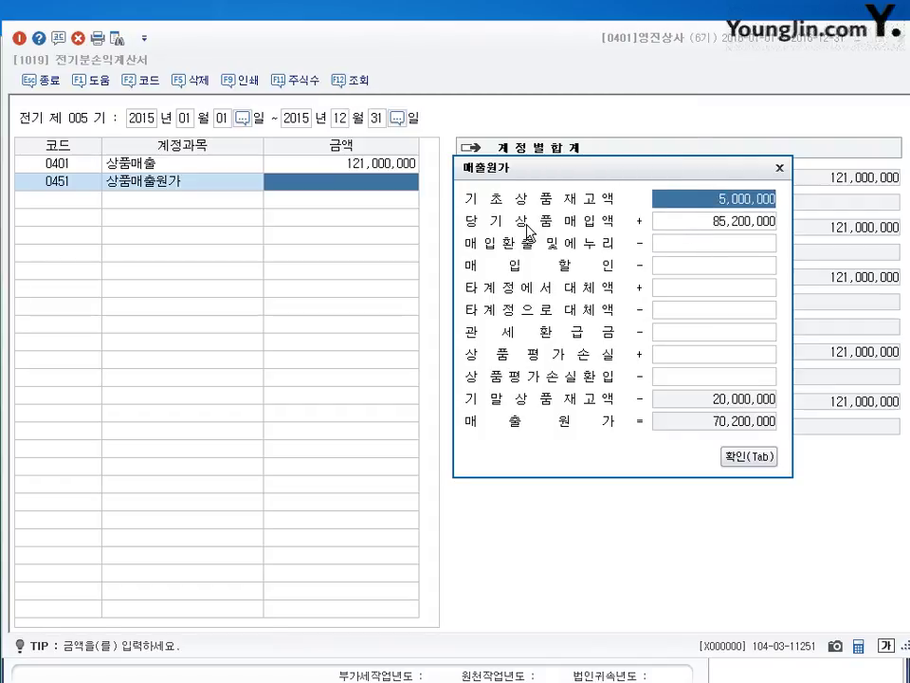
{"action": "left_click", "coordinate": [726, 226]}
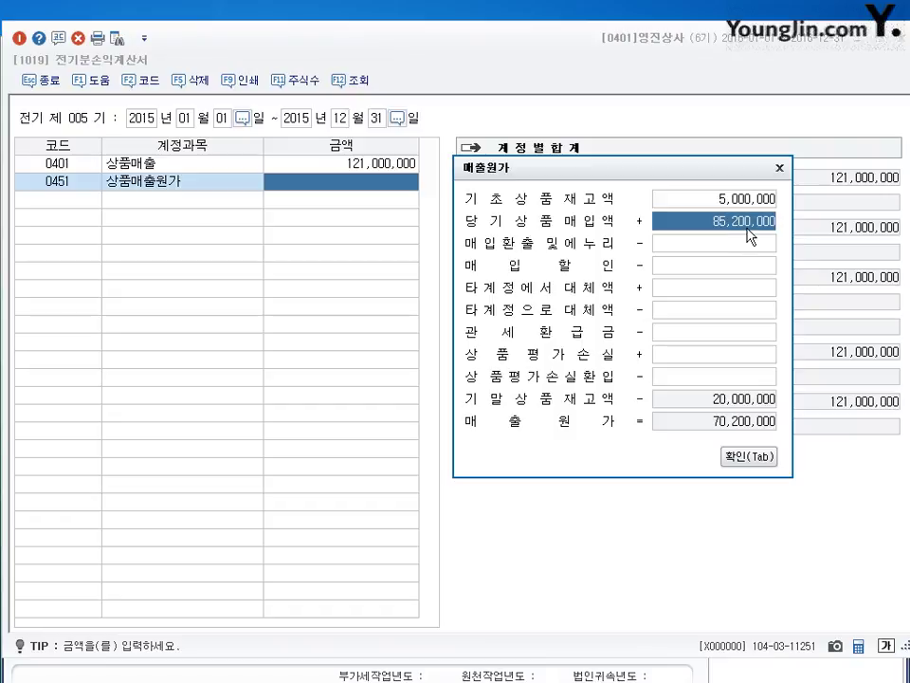
{"action": "left_click", "coordinate": [720, 198]}
{"action": "left_click", "coordinate": [713, 224]}
{"action": "left_click_drag", "start_coordinate": [611, 172], "coordinate": [282, 224]}
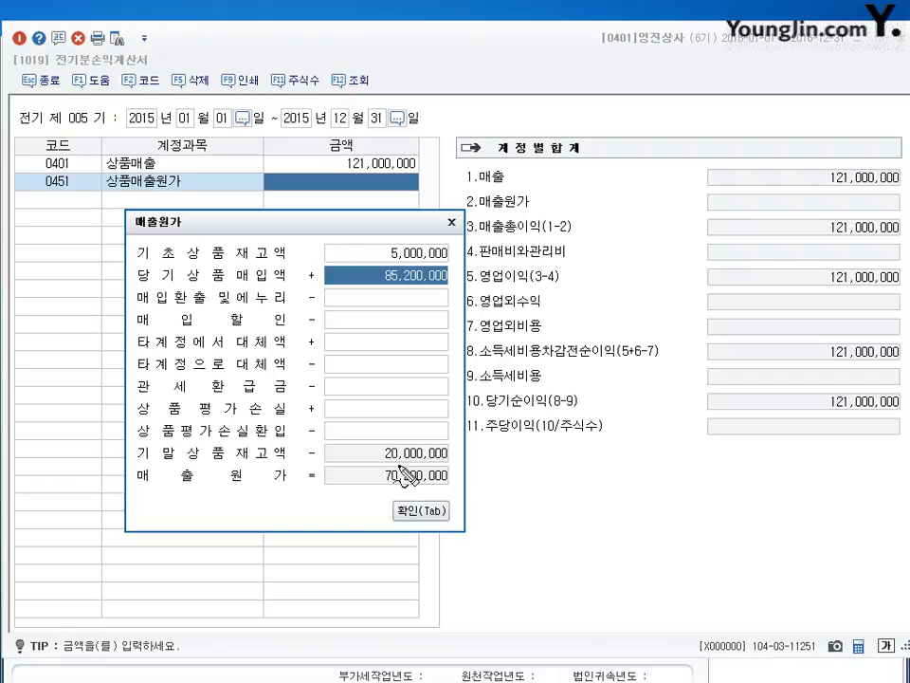
{"action": "mouse_move", "coordinate": [436, 441]}
{"action": "left_mouse_down"}
{"action": "mouse_move", "coordinate": [392, 457]}
{"action": "mouse_move", "coordinate": [433, 465]}
{"action": "mouse_move", "coordinate": [409, 464]}
{"action": "left_mouse_up"}
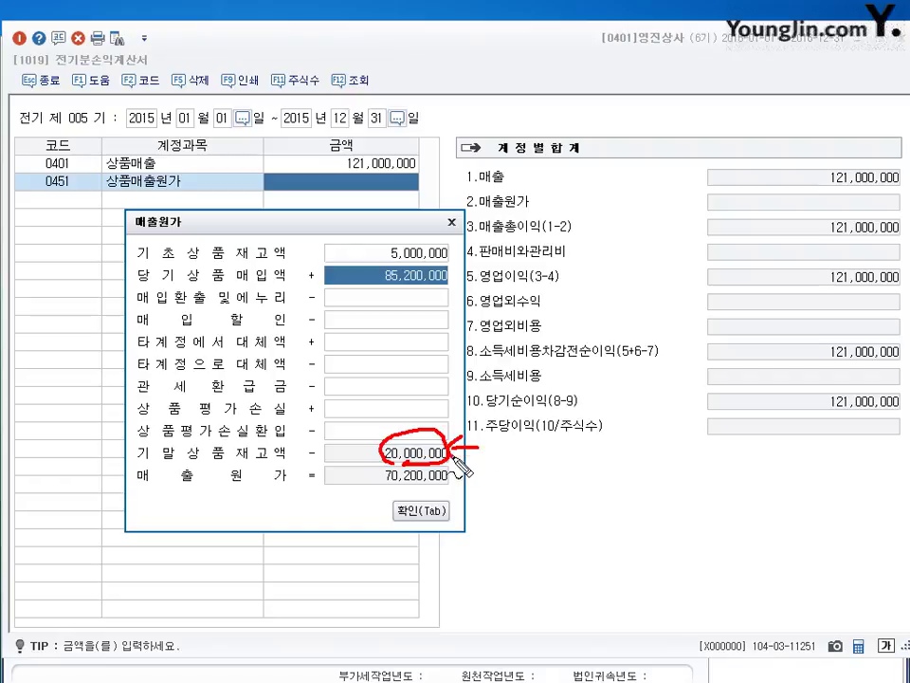
{"action": "left_click_drag", "start_coordinate": [462, 435], "coordinate": [464, 457]}
{"action": "mouse_move", "coordinate": [451, 446]}
{"action": "left_mouse_down"}
{"action": "mouse_move", "coordinate": [498, 442]}
{"action": "mouse_move", "coordinate": [491, 453]}
{"action": "mouse_move", "coordinate": [498, 459]}
{"action": "mouse_move", "coordinate": [519, 444]}
{"action": "mouse_move", "coordinate": [548, 464]}
{"action": "mouse_move", "coordinate": [567, 451]}
{"action": "mouse_move", "coordinate": [625, 474]}
{"action": "mouse_move", "coordinate": [654, 464]}
{"action": "mouse_move", "coordinate": [676, 471]}
{"action": "mouse_move", "coordinate": [668, 466]}
{"action": "left_mouse_up"}
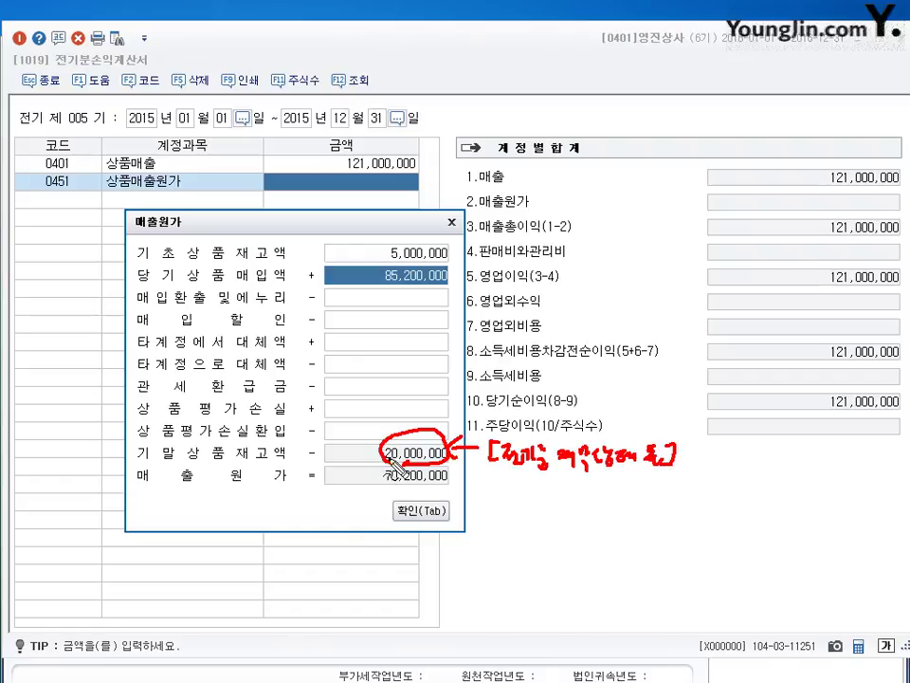
{"action": "mouse_move", "coordinate": [349, 463]}
{"action": "left_mouse_down"}
{"action": "mouse_move", "coordinate": [360, 452]}
{"action": "mouse_move", "coordinate": [356, 459]}
{"action": "left_mouse_up"}
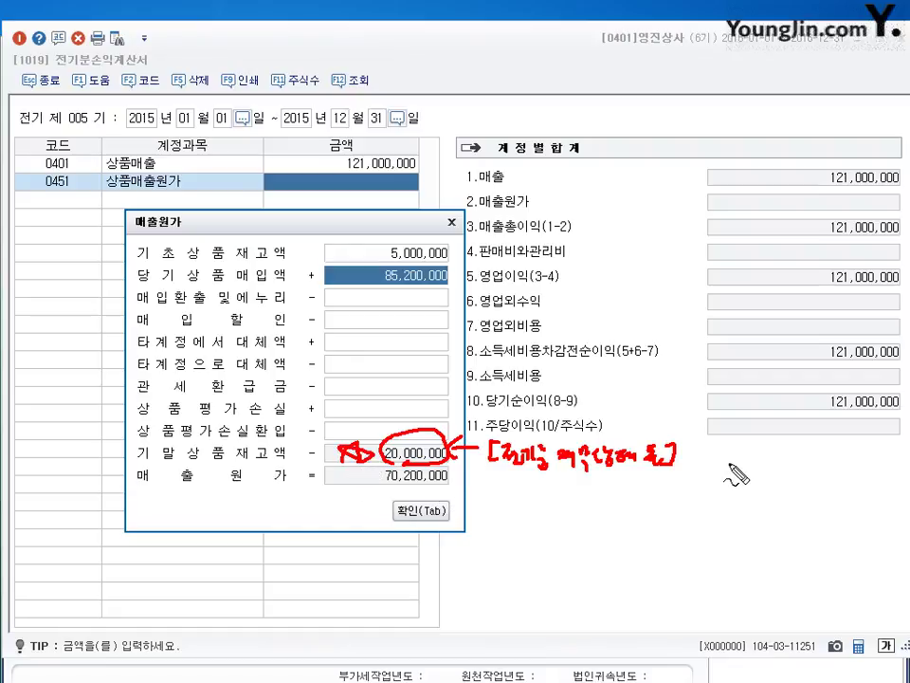
{"action": "mouse_move", "coordinate": [562, 501]}
{"action": "left_mouse_down"}
{"action": "mouse_move", "coordinate": [582, 493]}
{"action": "mouse_move", "coordinate": [604, 517]}
{"action": "left_mouse_up"}
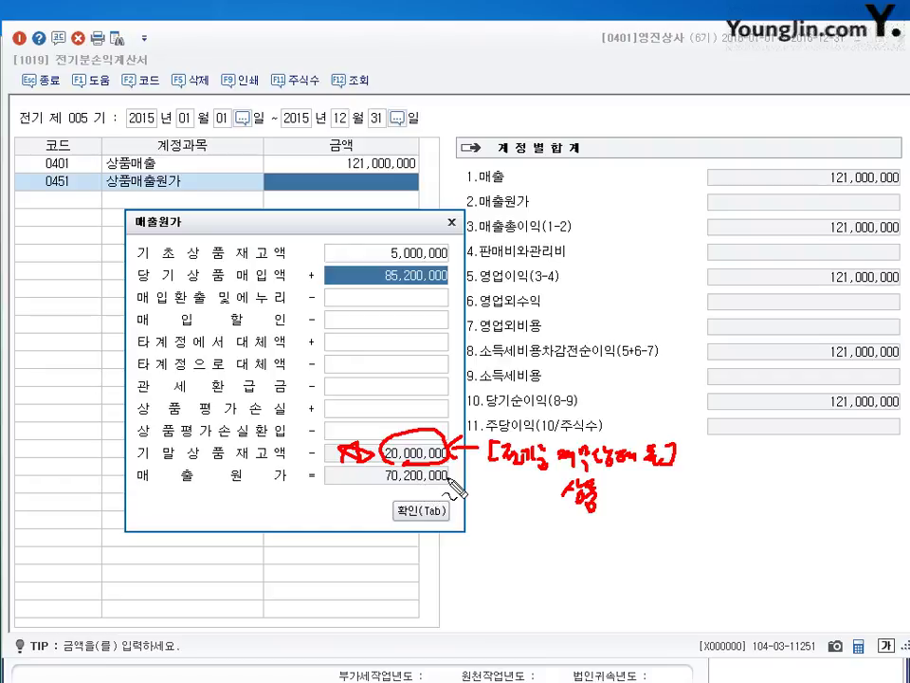
{"action": "left_click_drag", "start_coordinate": [499, 475], "coordinate": [652, 483]}
{"action": "left_click_drag", "start_coordinate": [532, 491], "coordinate": [551, 501]}
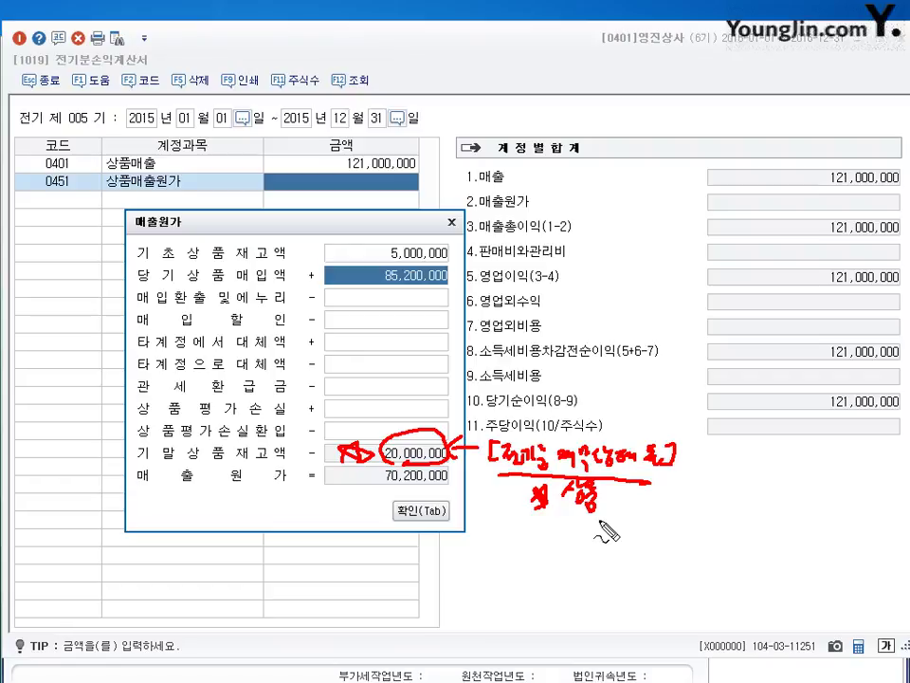
{"action": "key", "text": "Escape"}
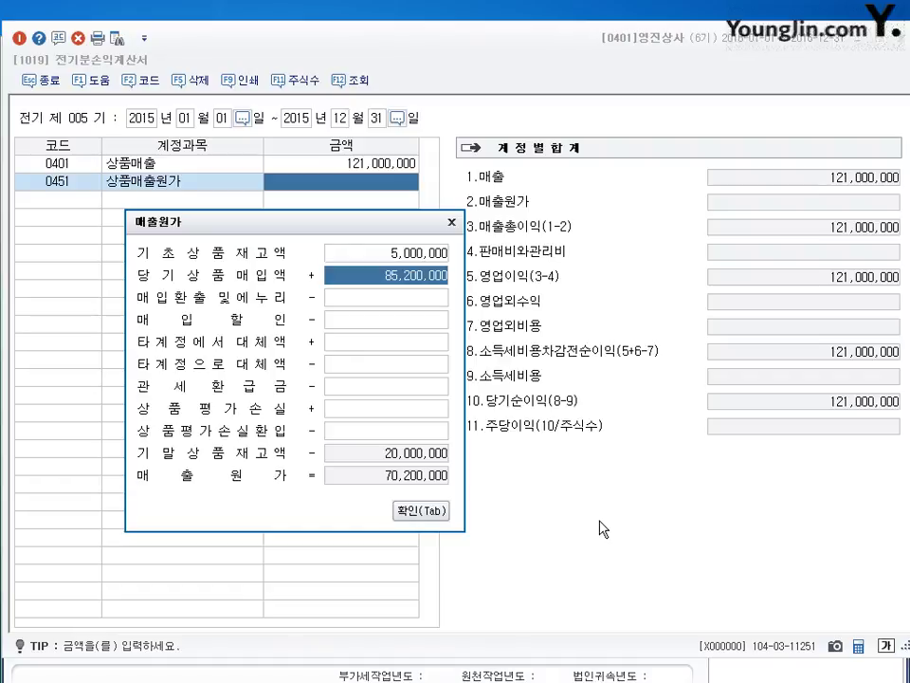
Step: Confirm the 매출원가 breakdown for the 상품매출원가 row and recheck its entries
{"action": "left_click", "coordinate": [432, 512]}
{"action": "left_click", "coordinate": [379, 180]}
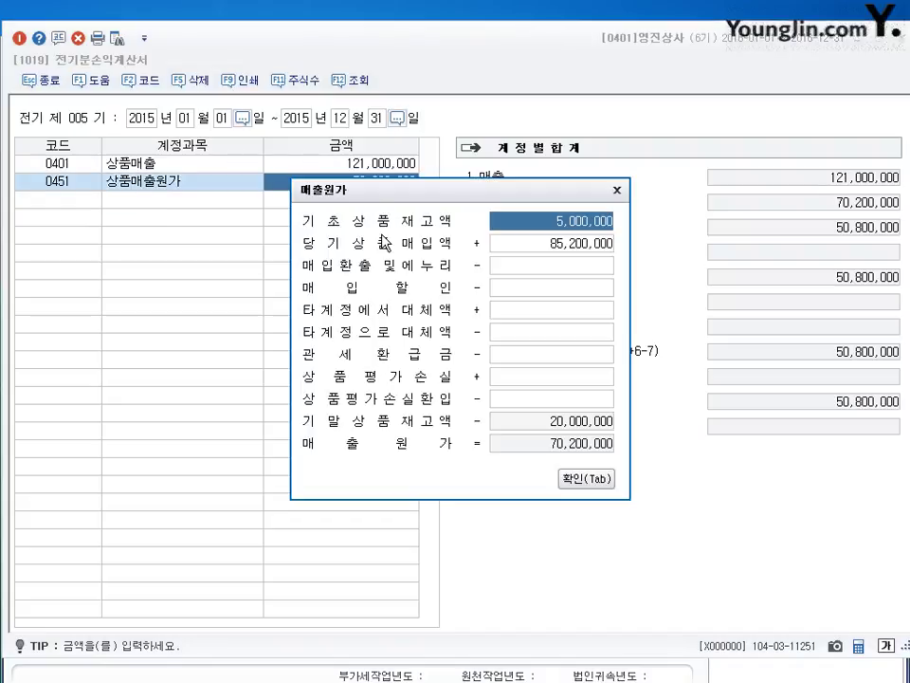
{"action": "left_click", "coordinate": [586, 476]}
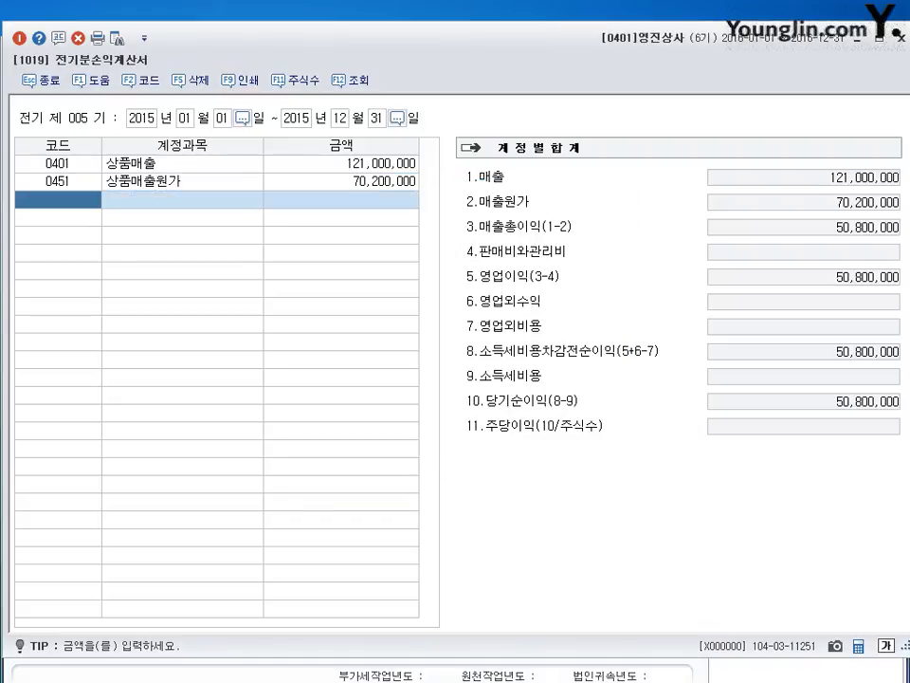
Step: Check the amount of account 0146 상품 in 전기분재무상태표 and return to the income statement
{"action": "left_click", "coordinate": [144, 40]}
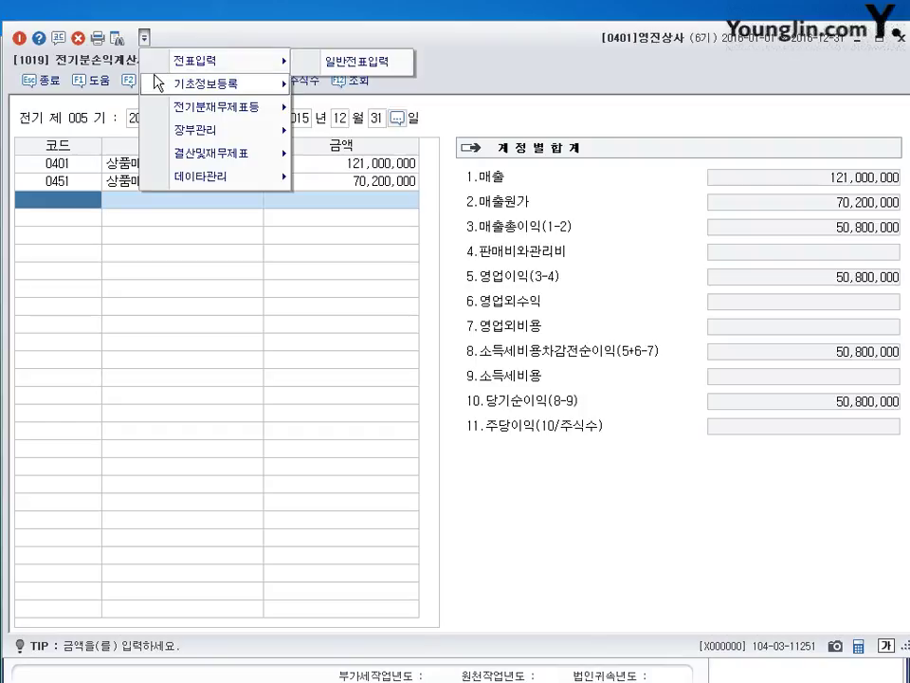
{"action": "mouse_move", "coordinate": [159, 88]}
{"action": "mouse_move", "coordinate": [164, 120]}
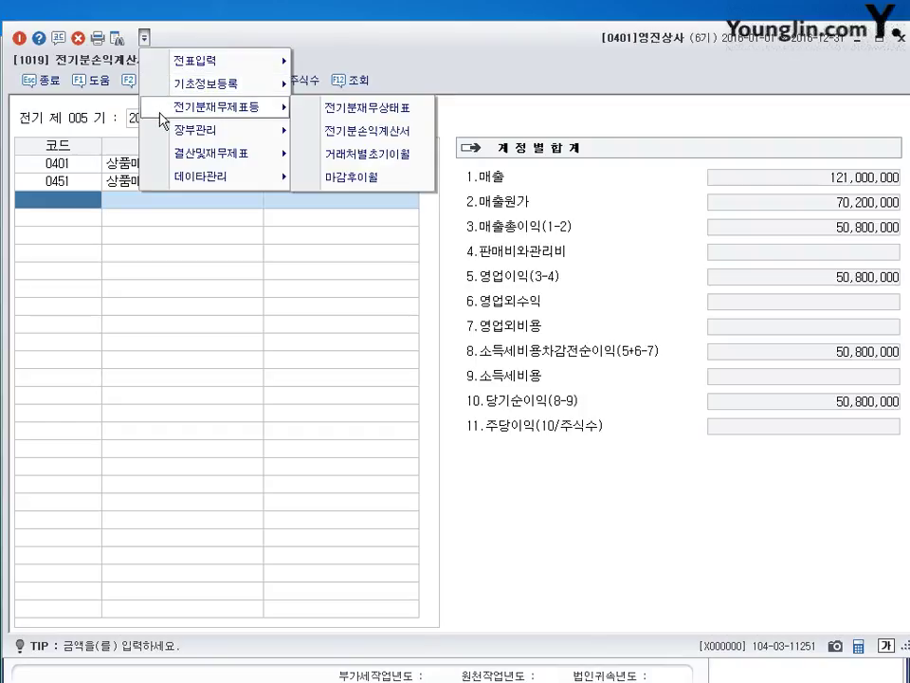
{"action": "left_click", "coordinate": [398, 107]}
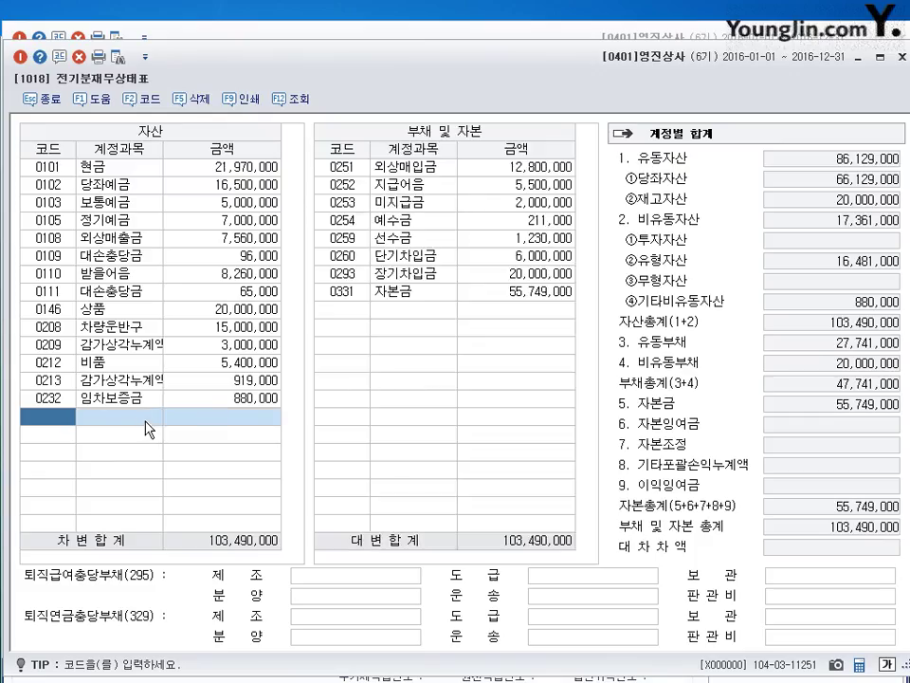
{"action": "left_click", "coordinate": [98, 315]}
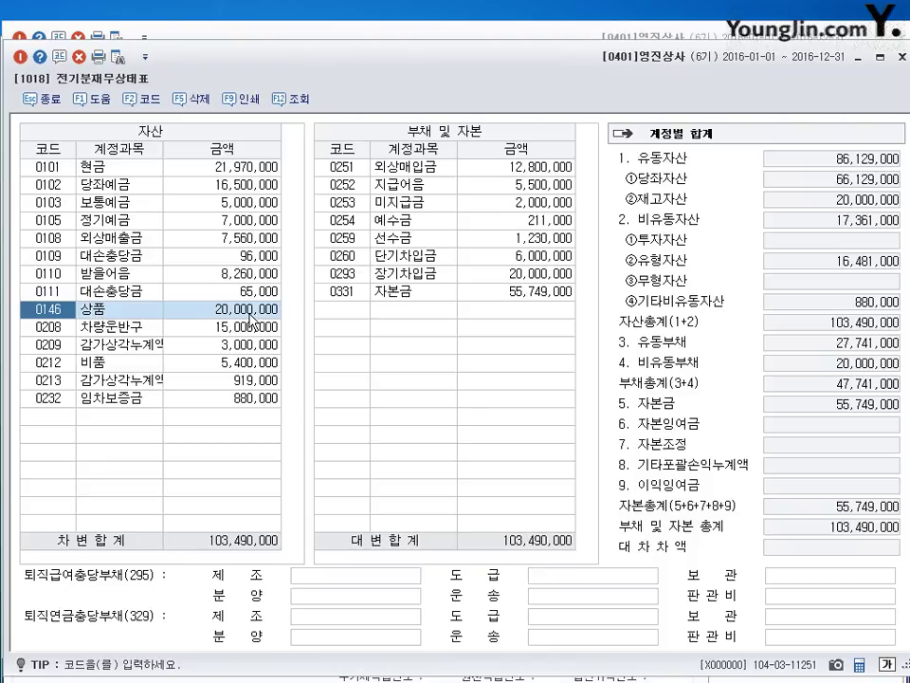
{"action": "key", "text": "Return"}
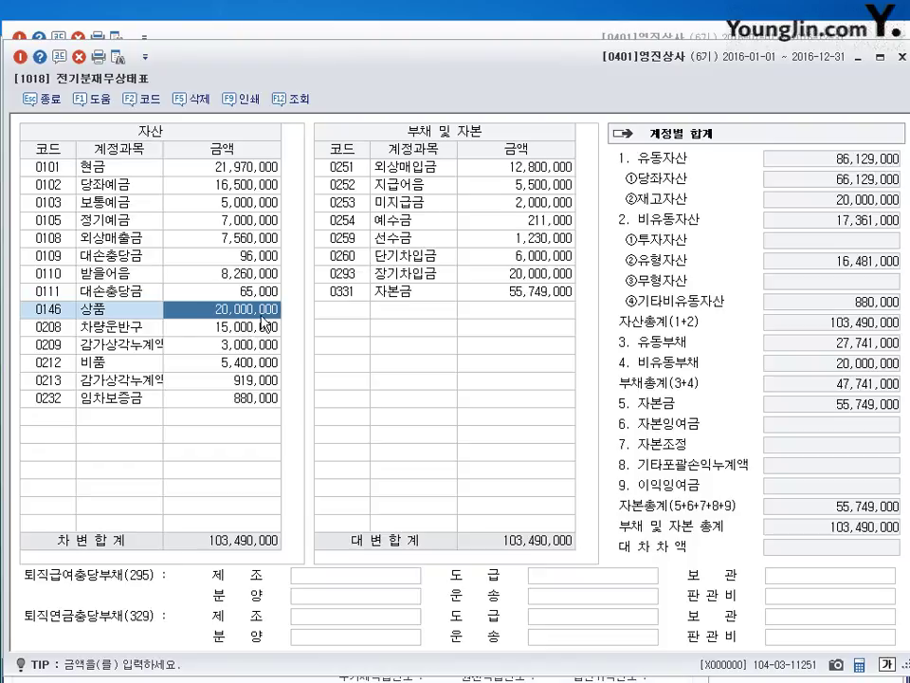
{"action": "left_click", "coordinate": [901, 58]}
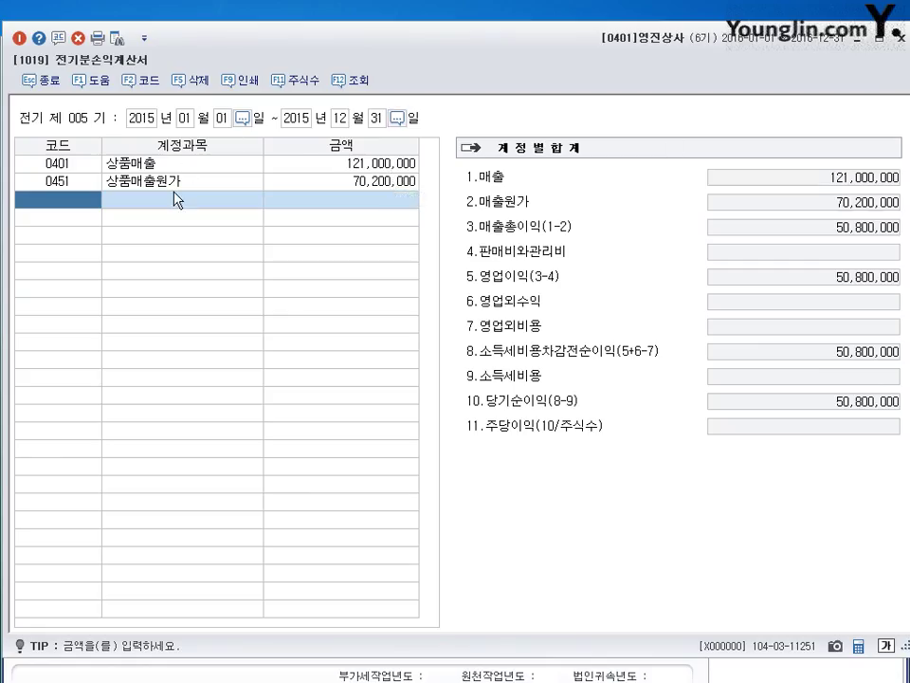
Step: Sort the account rows by code and recheck 기말상품재고액 in the 상품매출원가 breakdown
{"action": "left_click", "coordinate": [144, 38]}
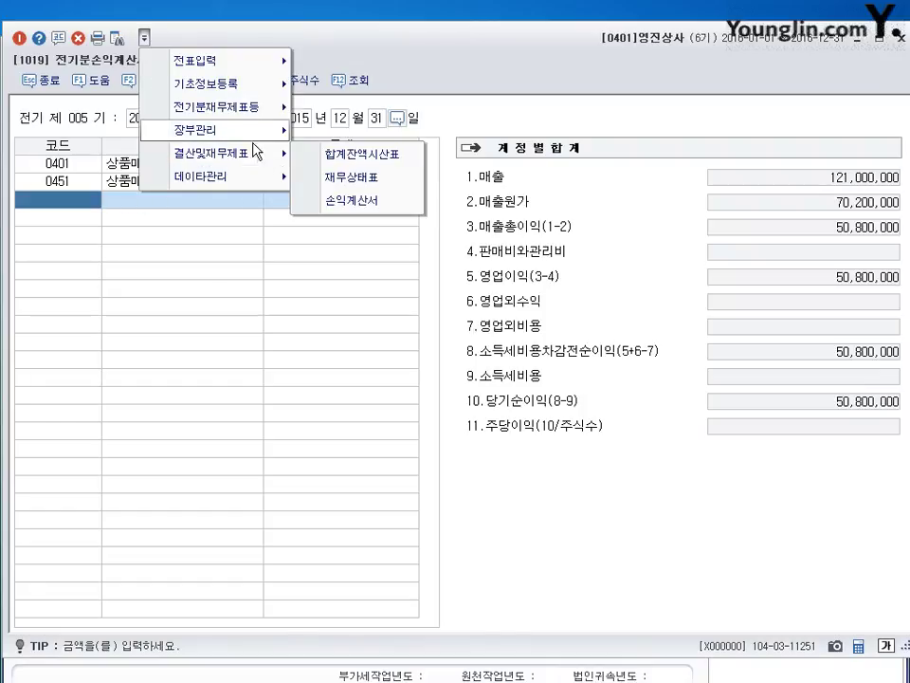
{"action": "mouse_move", "coordinate": [261, 110]}
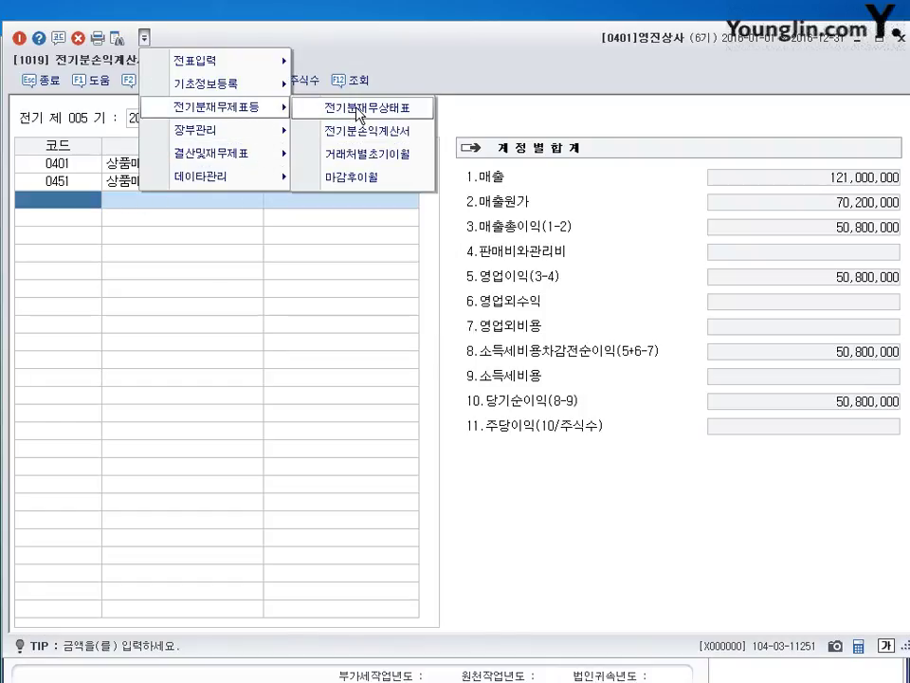
{"action": "left_click", "coordinate": [78, 148]}
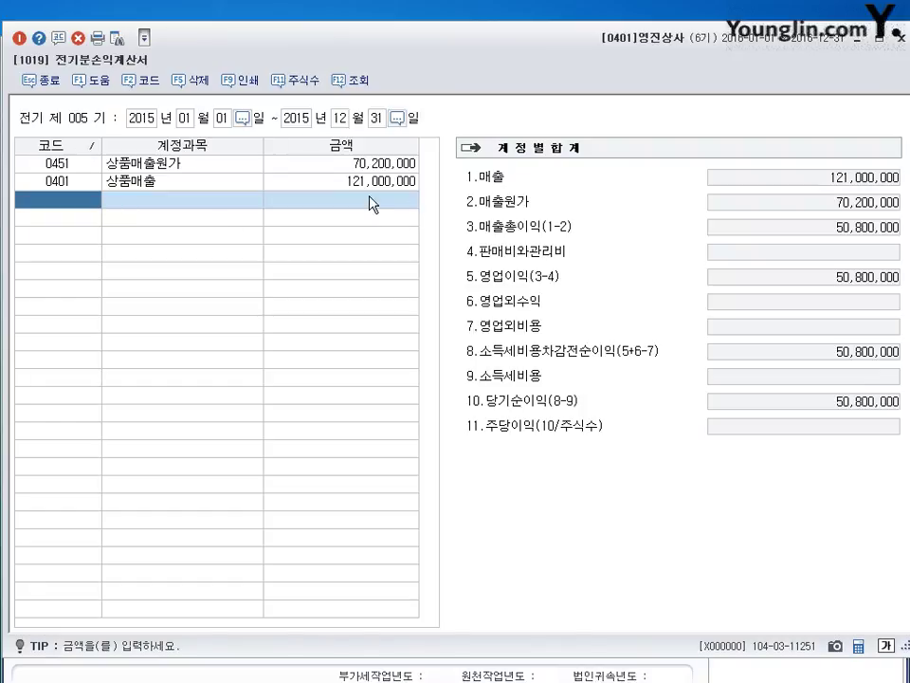
{"action": "key", "text": "Up"}
{"action": "left_click", "coordinate": [373, 165]}
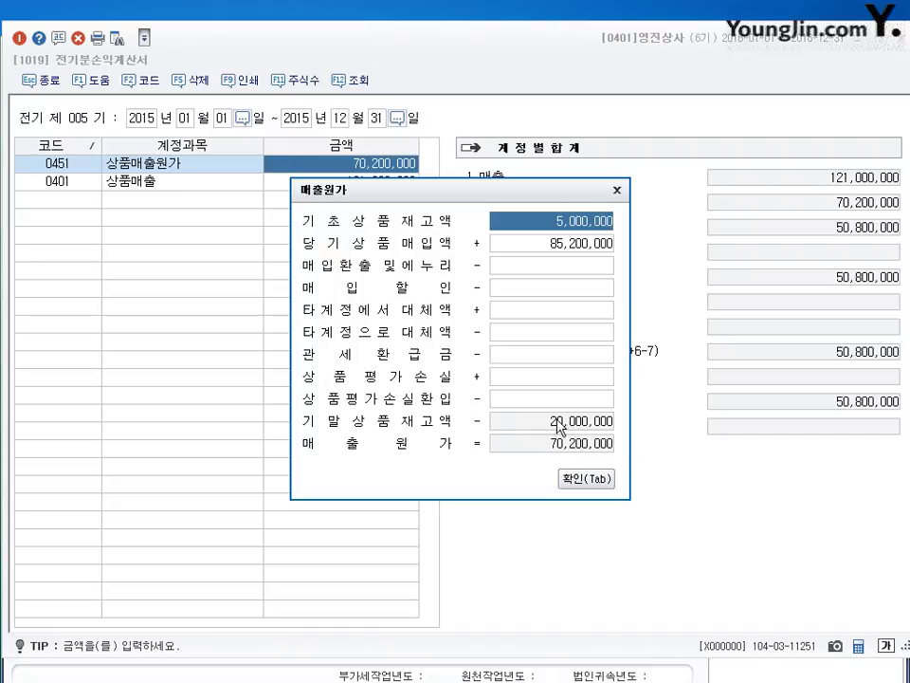
{"action": "left_click", "coordinate": [587, 480]}
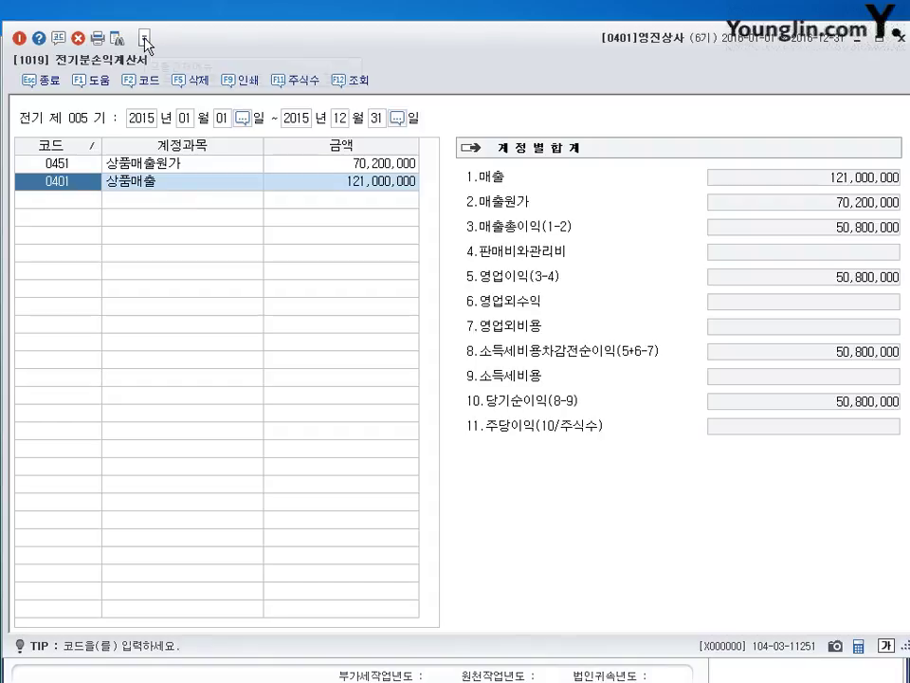
{"action": "left_click", "coordinate": [71, 201]}
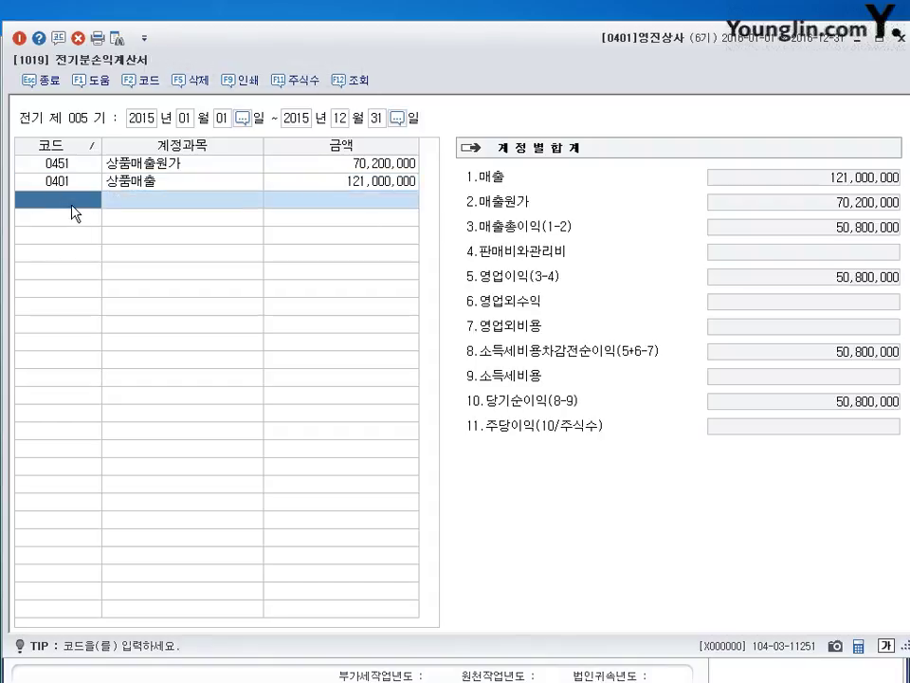
{"action": "left_click", "coordinate": [353, 181]}
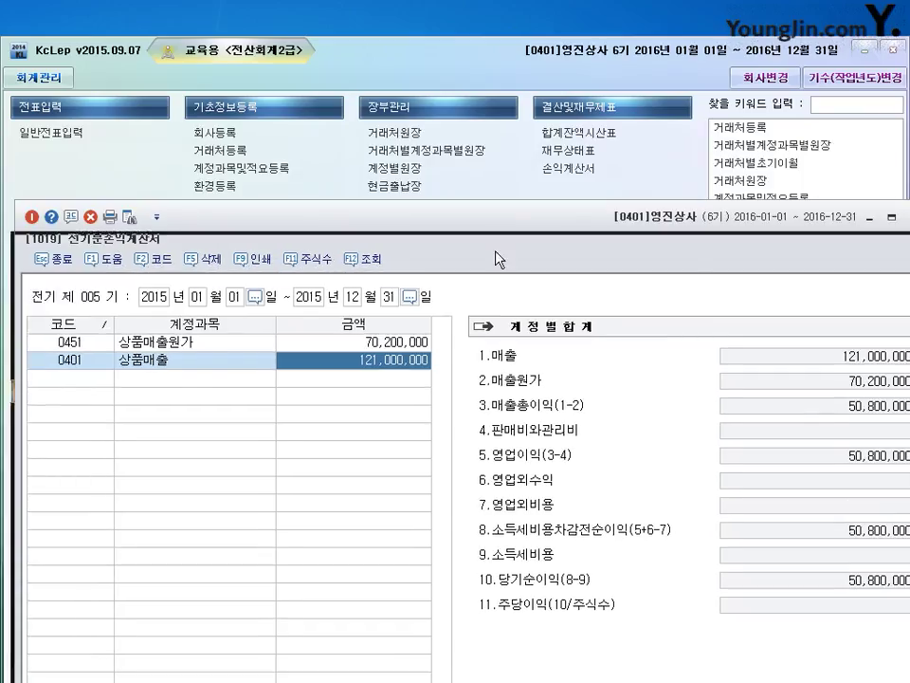
Step: Close and reopen 전기분손익계산서 to return its account rows to ascending code order
{"action": "left_click_drag", "start_coordinate": [496, 256], "coordinate": [494, 482]}
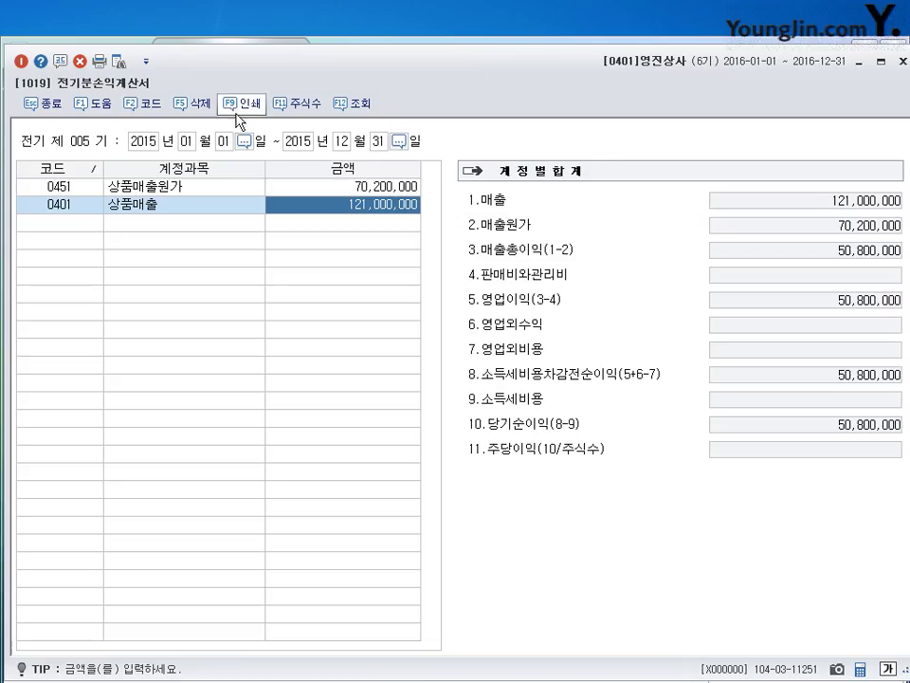
{"action": "left_click", "coordinate": [145, 62]}
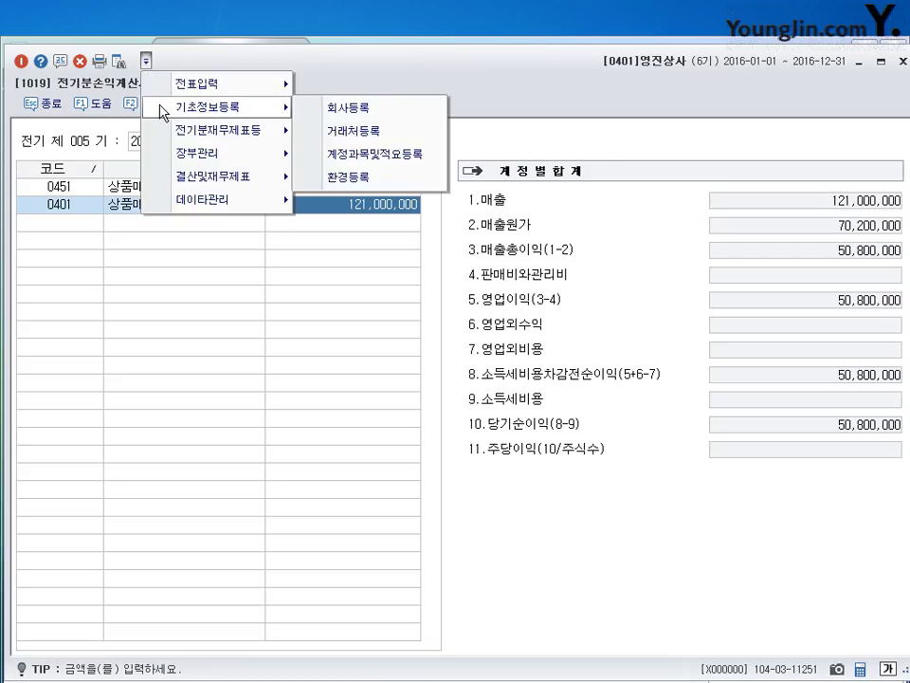
{"action": "left_click", "coordinate": [573, 83]}
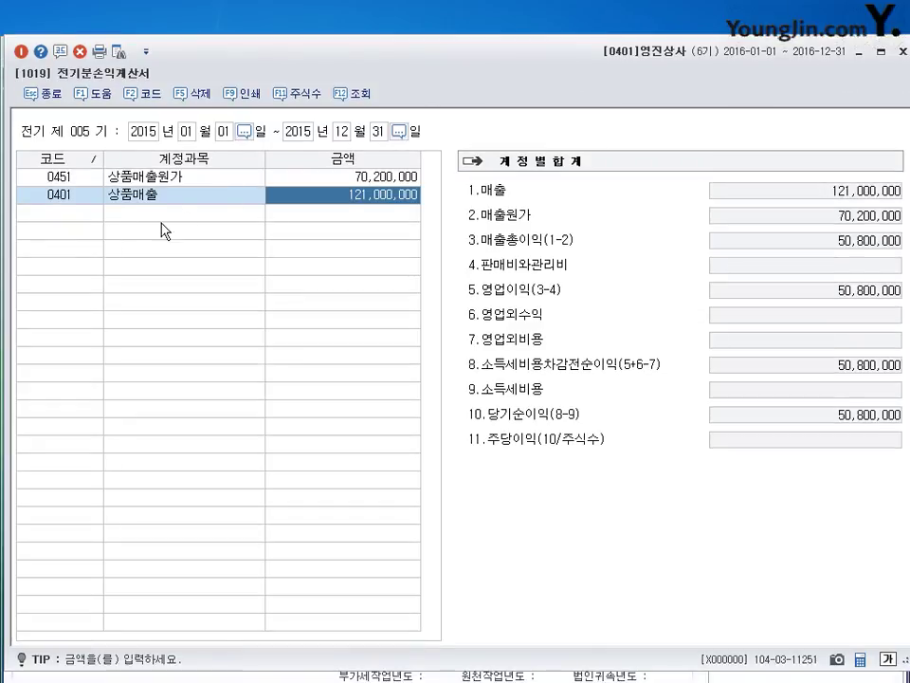
{"action": "left_click", "coordinate": [84, 214]}
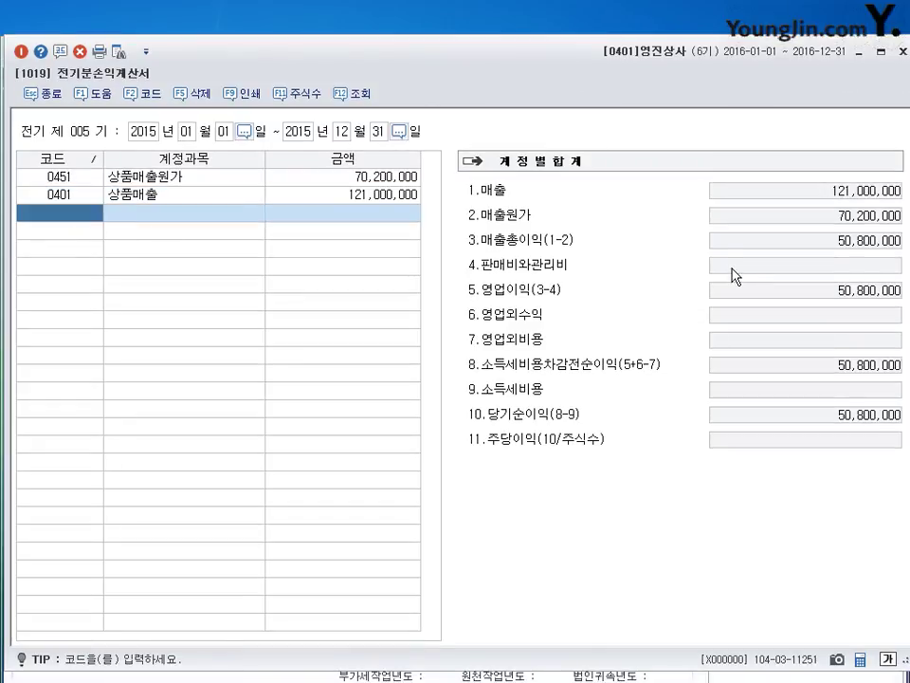
{"action": "left_click", "coordinate": [902, 52]}
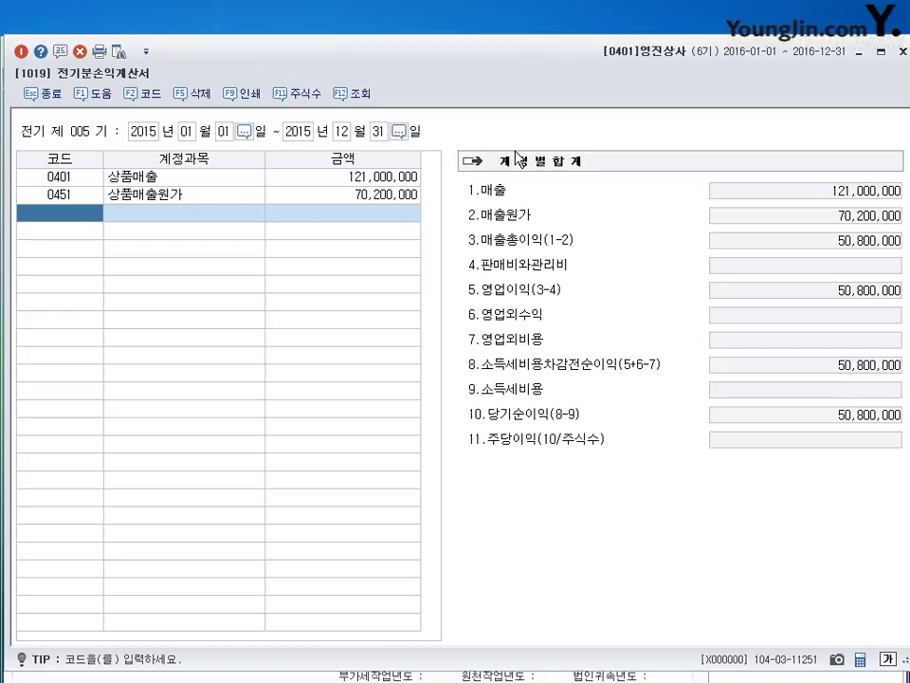
Step: Add account 0801 급여 with an amount of 12,300,000 in the first empty row
{"action": "type", "text": "0801"}
{"action": "key", "text": "Return"}
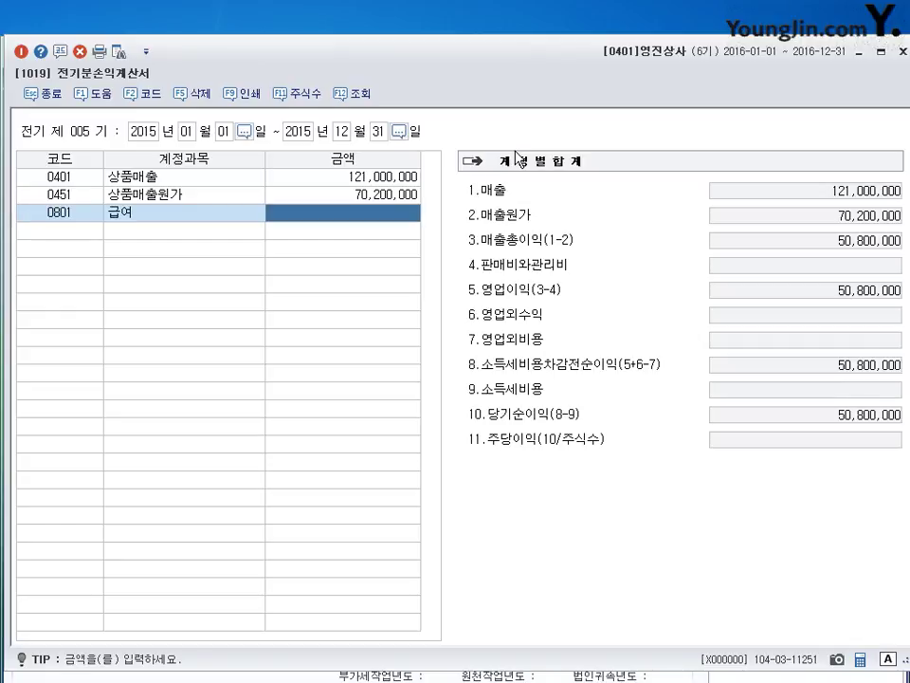
{"action": "type", "text": "12300000"}
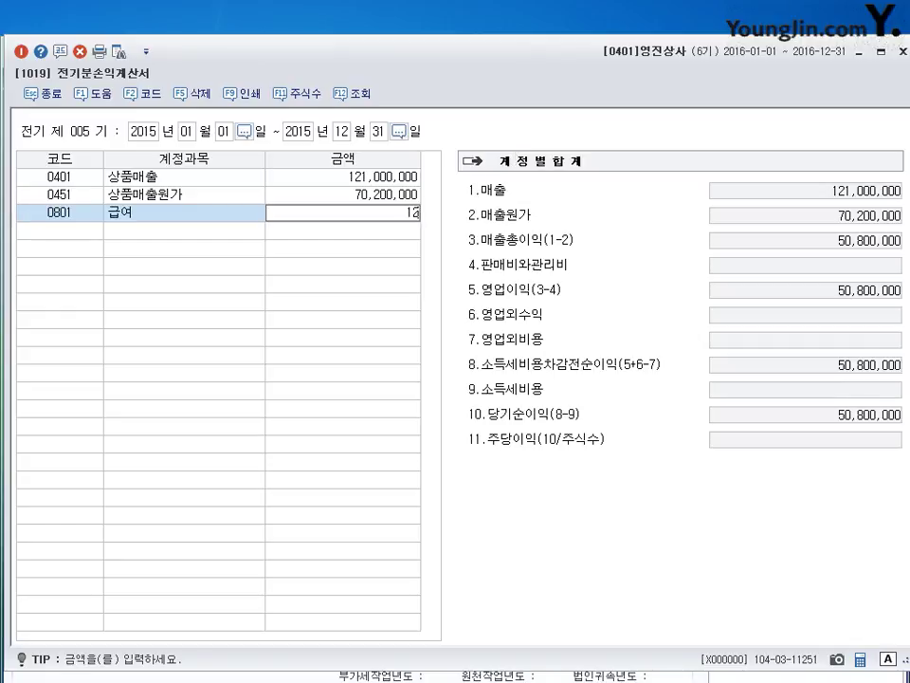
{"action": "key", "text": "Return"}
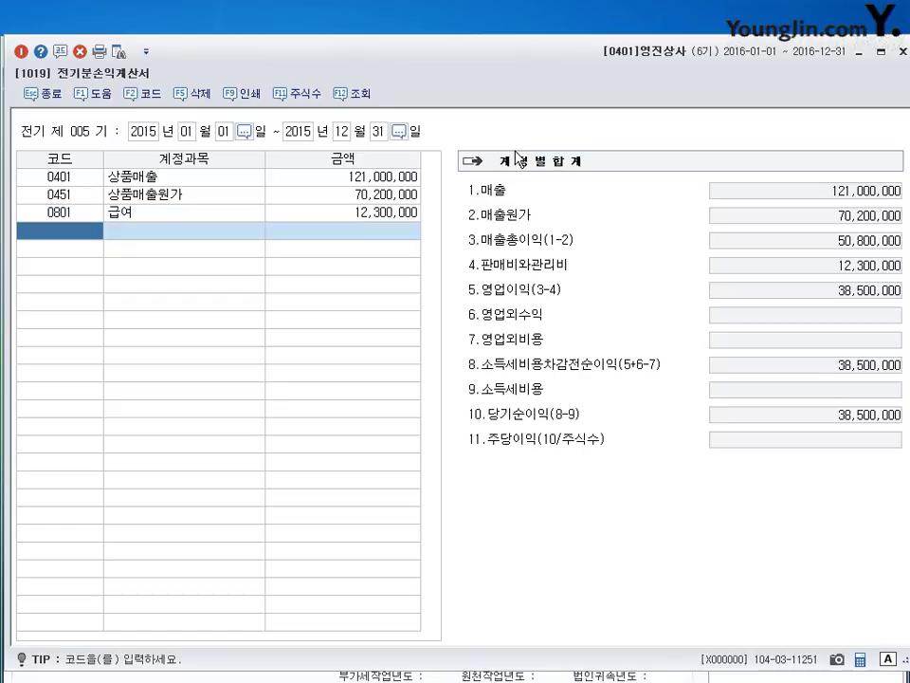
Step: Find account 0811 복리후생비 by name and enter it with an amount of 1,233,000
{"action": "type", "text": "뵈"}
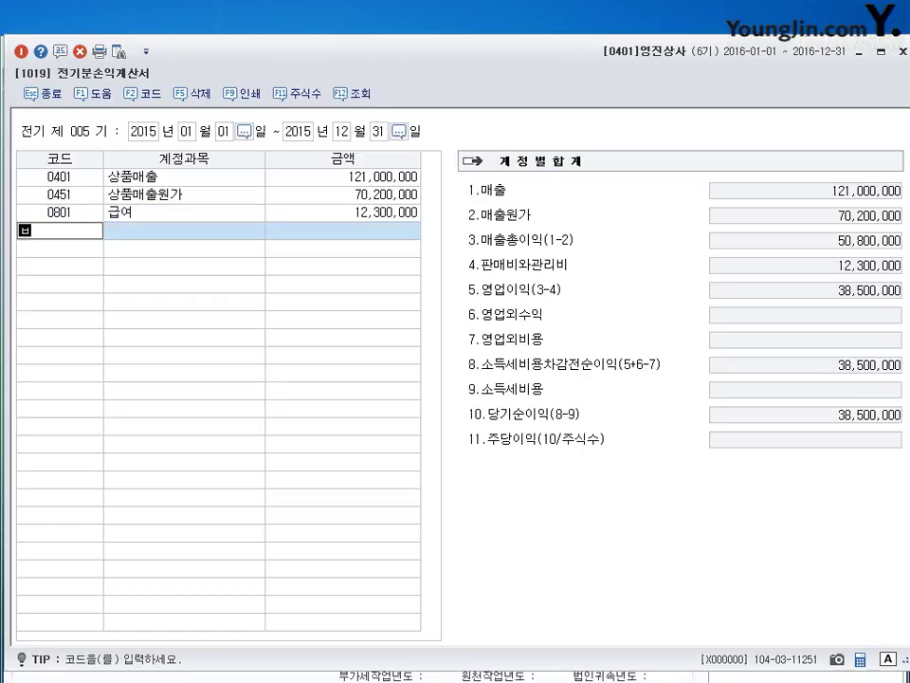
{"action": "type", "text": "복리"}
{"action": "key", "text": "Return"}
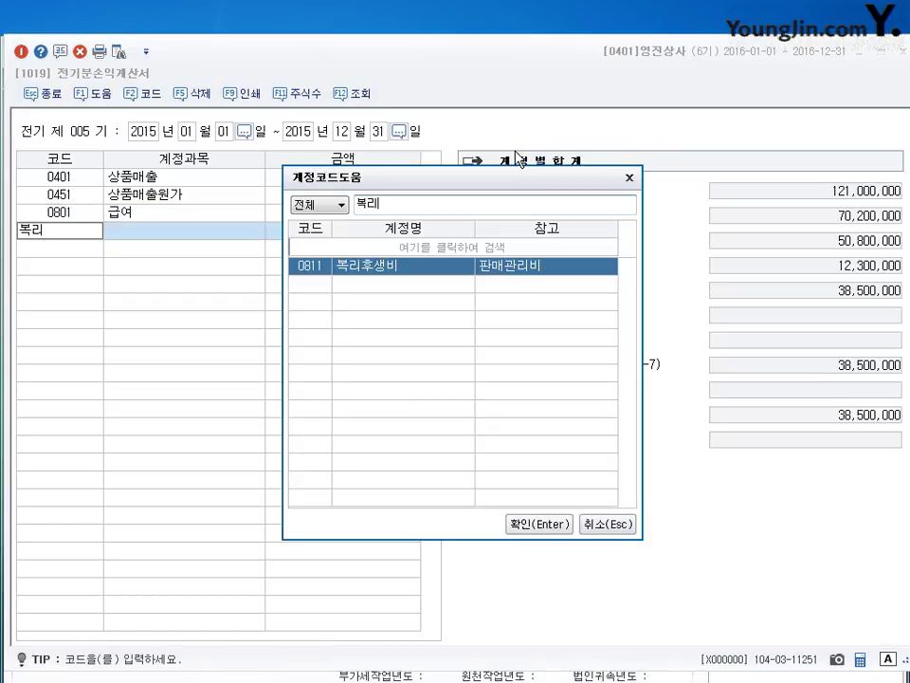
{"action": "key", "text": "Return"}
{"action": "type", "text": "123"}
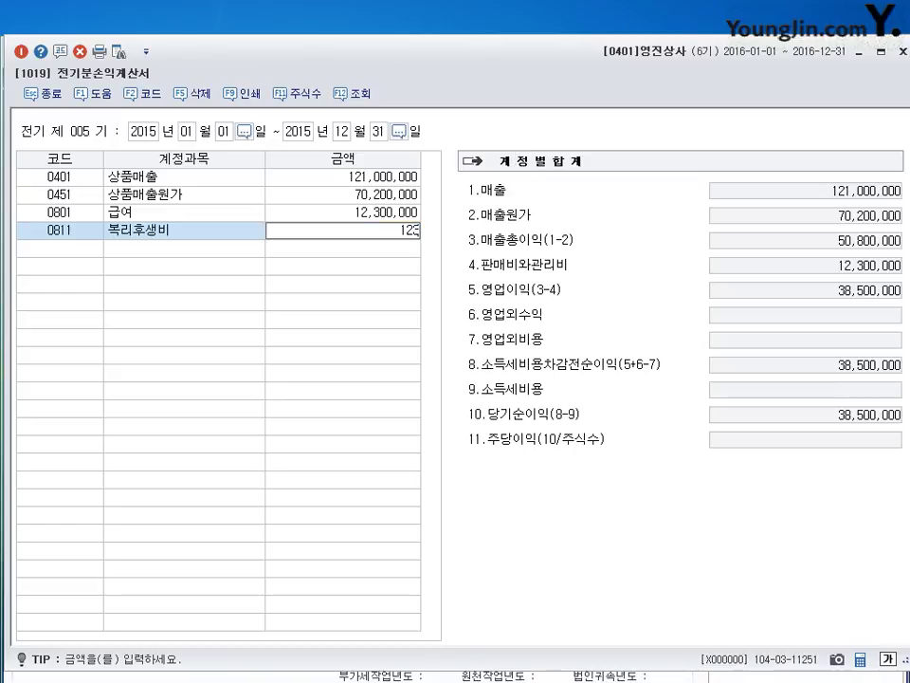
{"action": "type", "text": "3000"}
{"action": "key", "text": "Return"}
Step: Add account 0812 여비교통비 by name search and enter an amount of 832,000
{"action": "type", "text": "여비"}
{"action": "key", "text": "Return"}
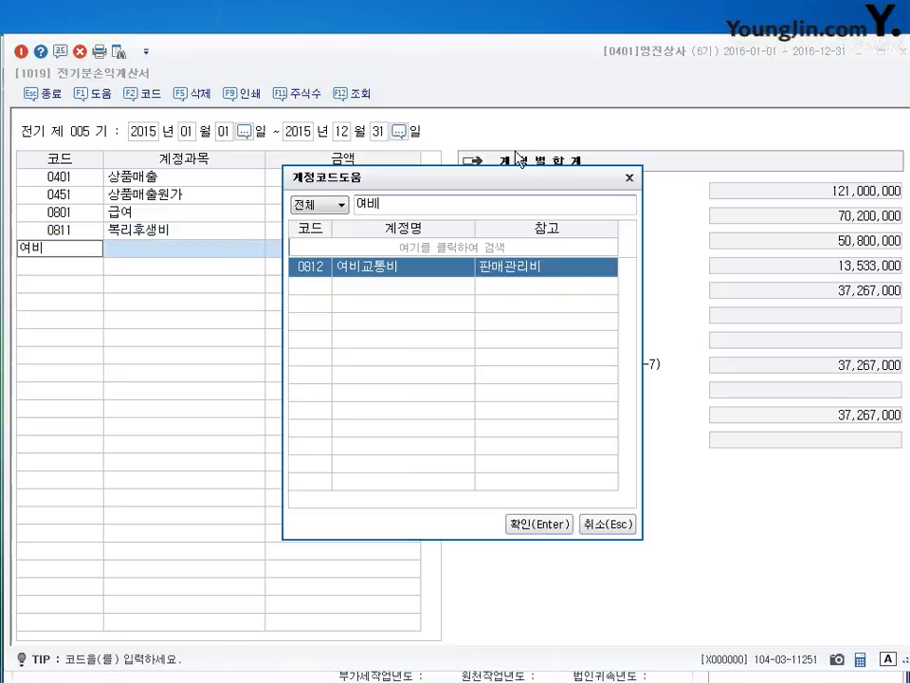
{"action": "key", "text": "Return"}
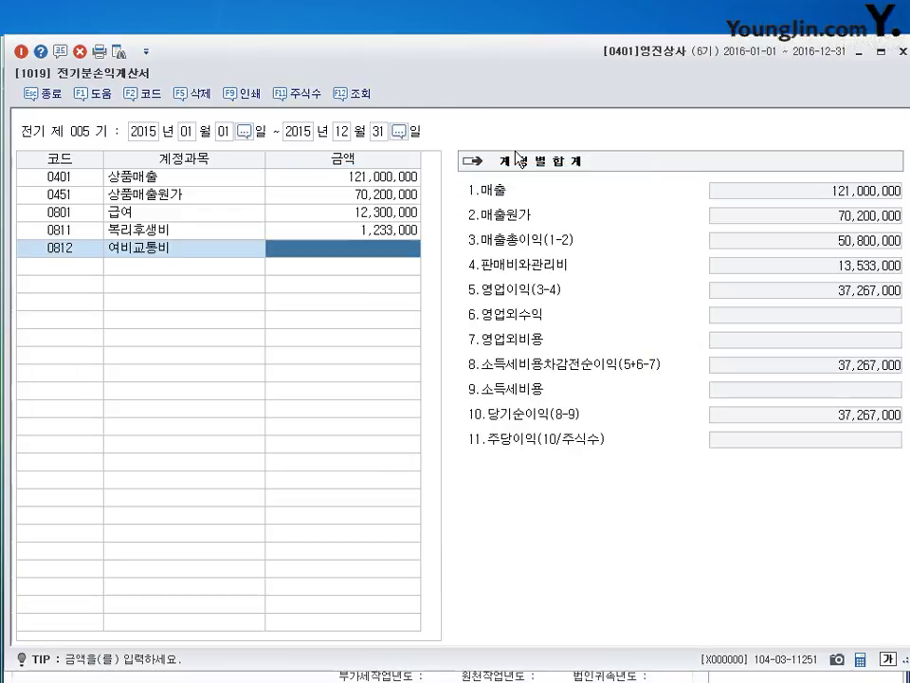
{"action": "type", "text": "832,000"}
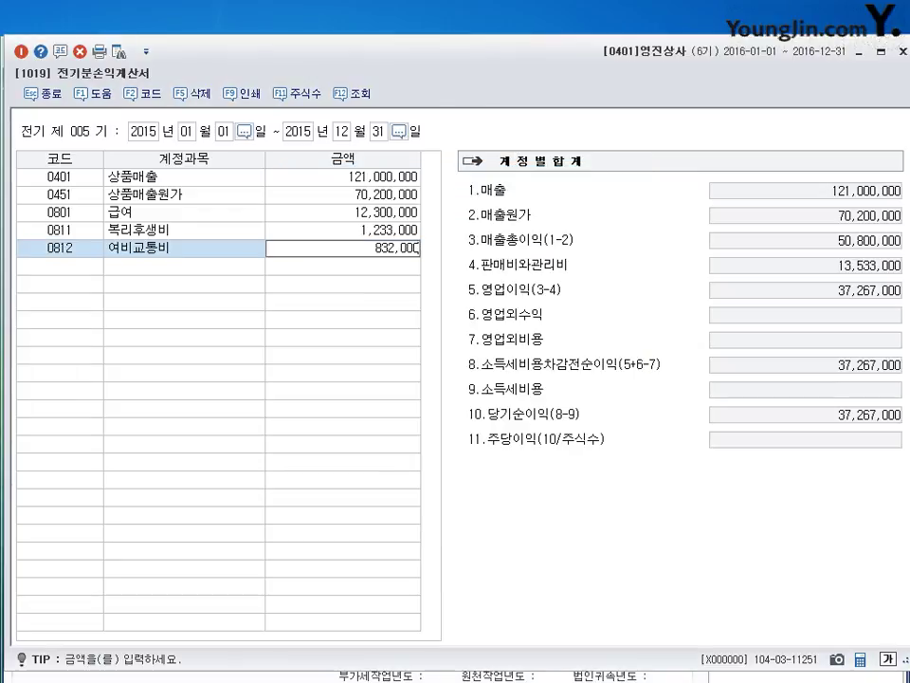
{"action": "key", "text": "Return"}
Step: Add account 0815 수도광열비 by name search with an amount of 1,200,000
{"action": "type", "text": "수도"}
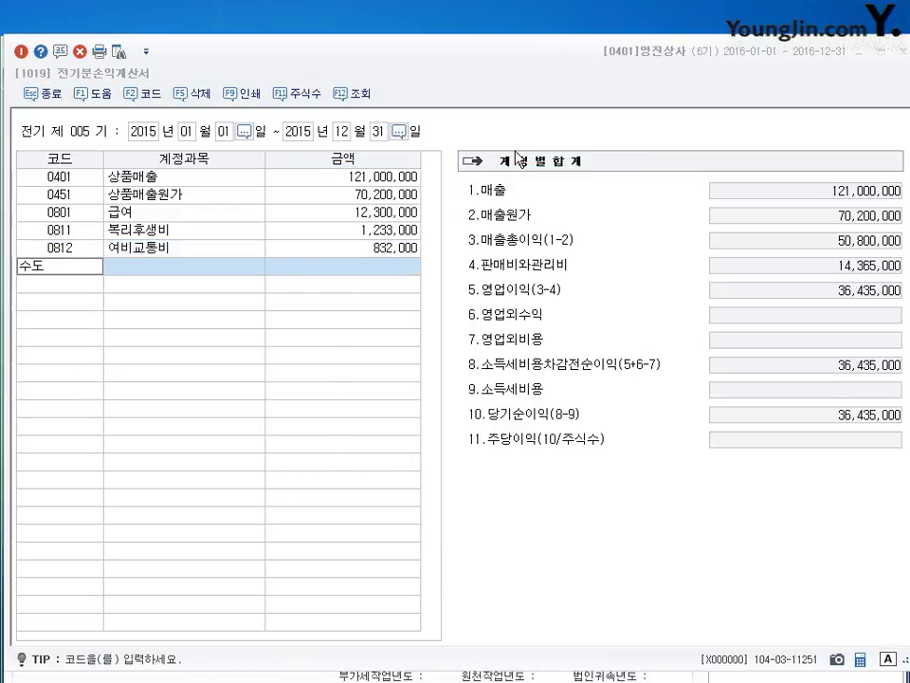
{"action": "key", "text": "Return"}
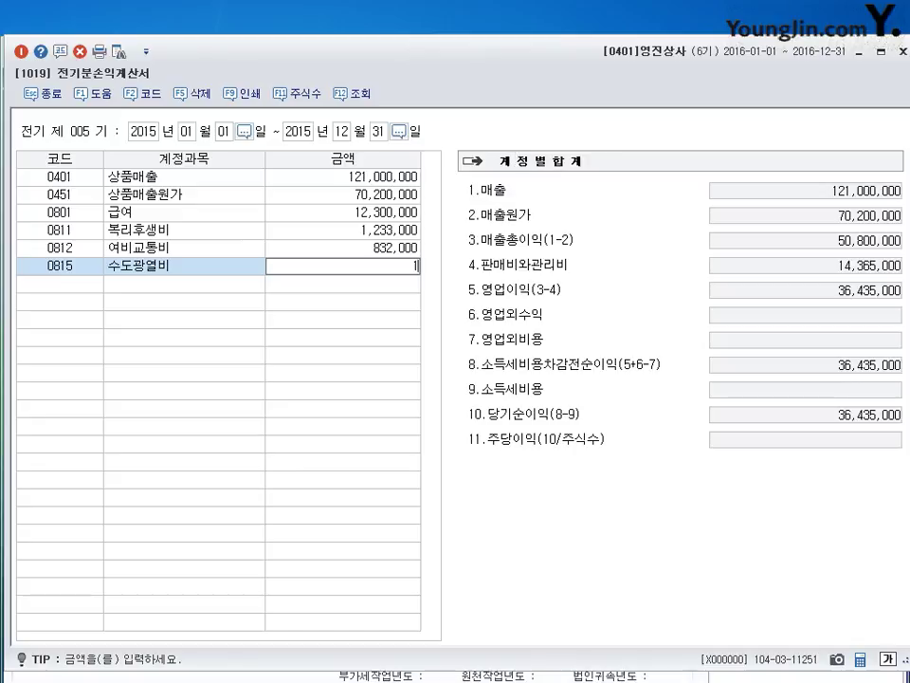
{"action": "type", "text": "1200000"}
{"action": "key", "text": "Return"}
Step: Add account 0817 세금과공과 by name search and set its amount to 350,000
{"action": "type", "text": "세금"}
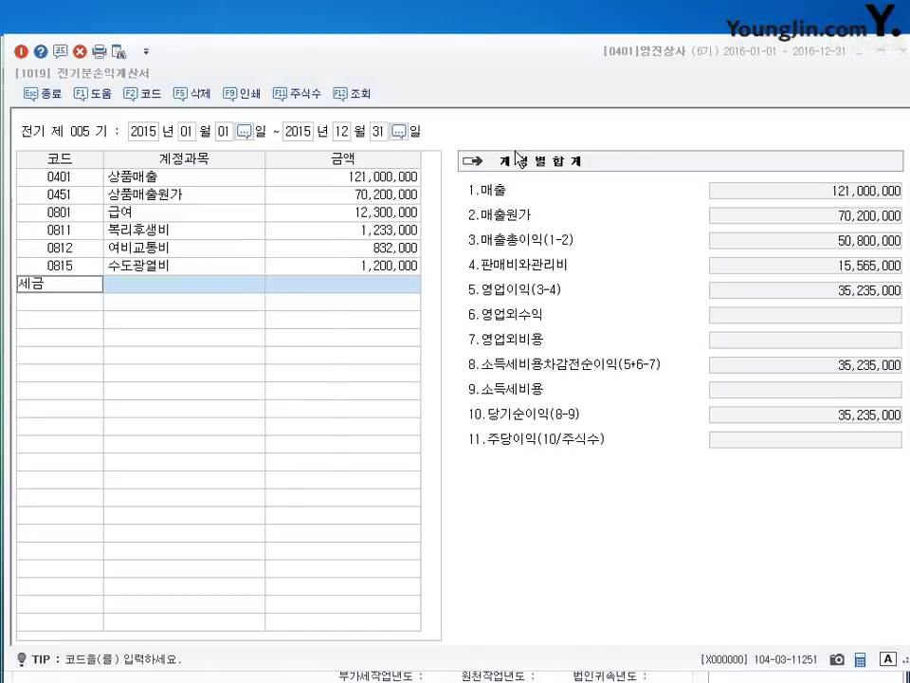
{"action": "key", "text": "Return"}
{"action": "type", "text": "3500000"}
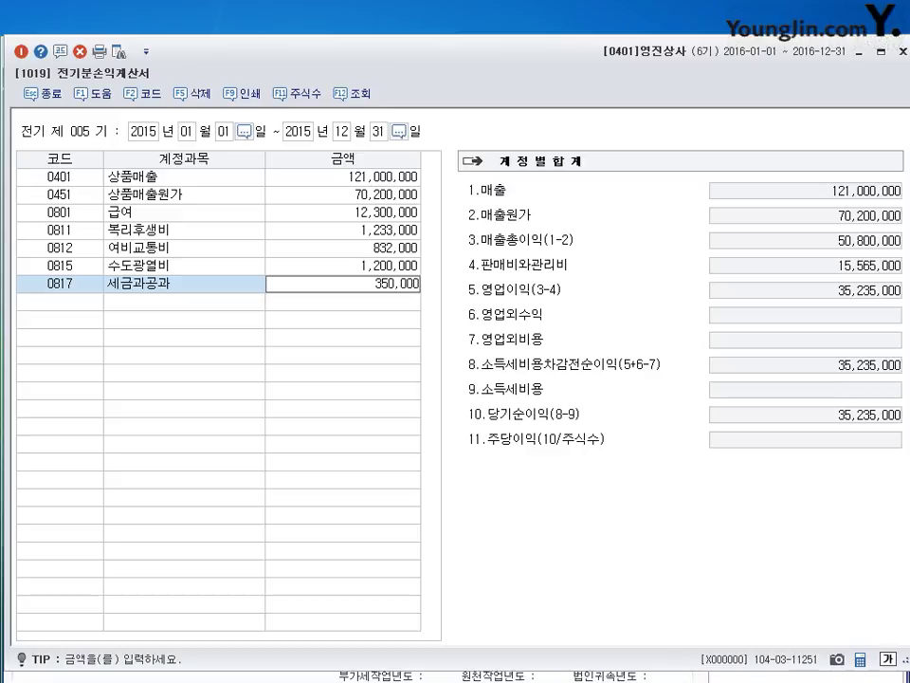
{"action": "key", "text": "Return"}
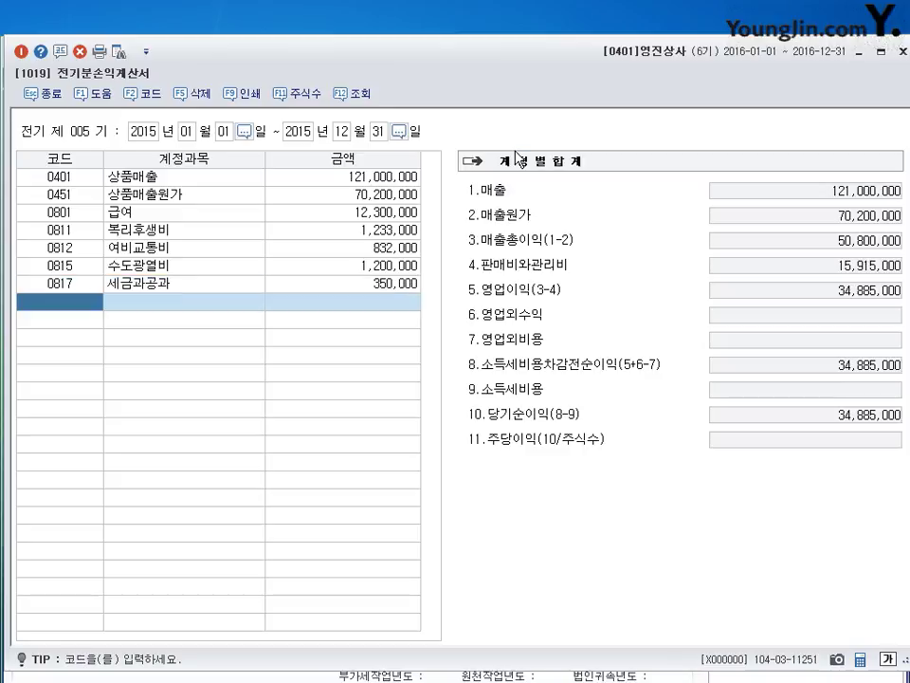
Step: Enter account 0822 차량유지비 in the next row with an amount of 1,000,000
{"action": "type", "text": "차량"}
{"action": "key", "text": "Return"}
{"action": "key", "text": "Return"}
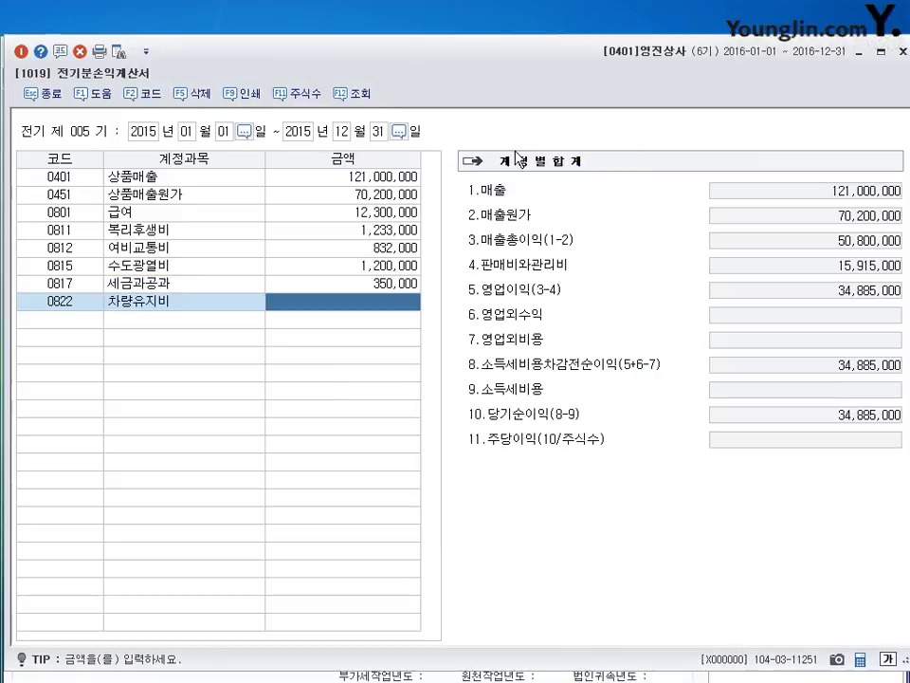
{"action": "type", "text": "1000000"}
{"action": "key", "text": "Return"}
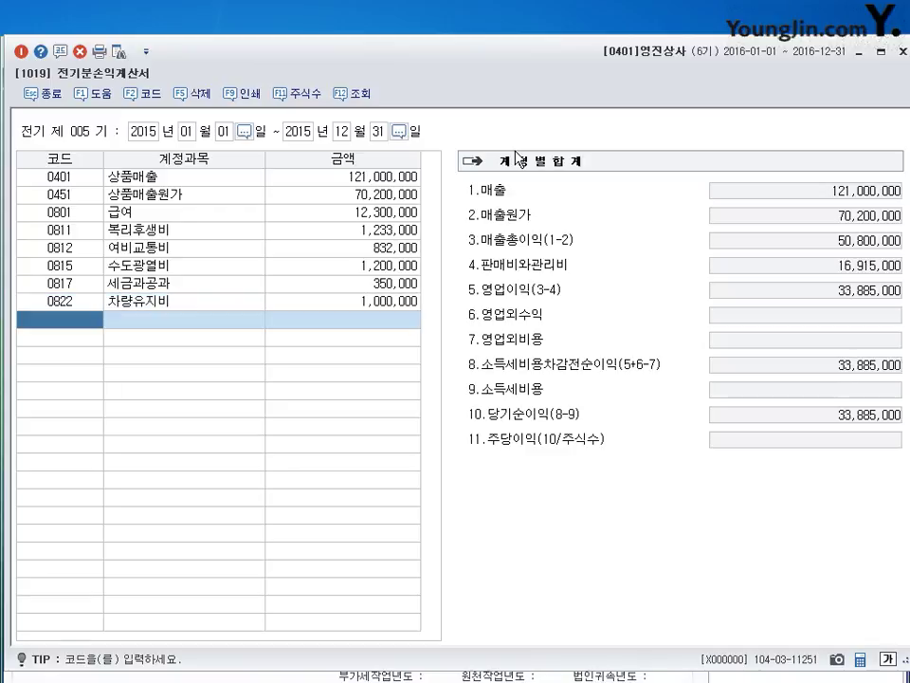
Step: Enter account 0830 소모품비 in the next row with an amount of 400,000
{"action": "type", "text": "소모품"}
{"action": "key", "text": "Return"}
{"action": "key", "text": "Return"}
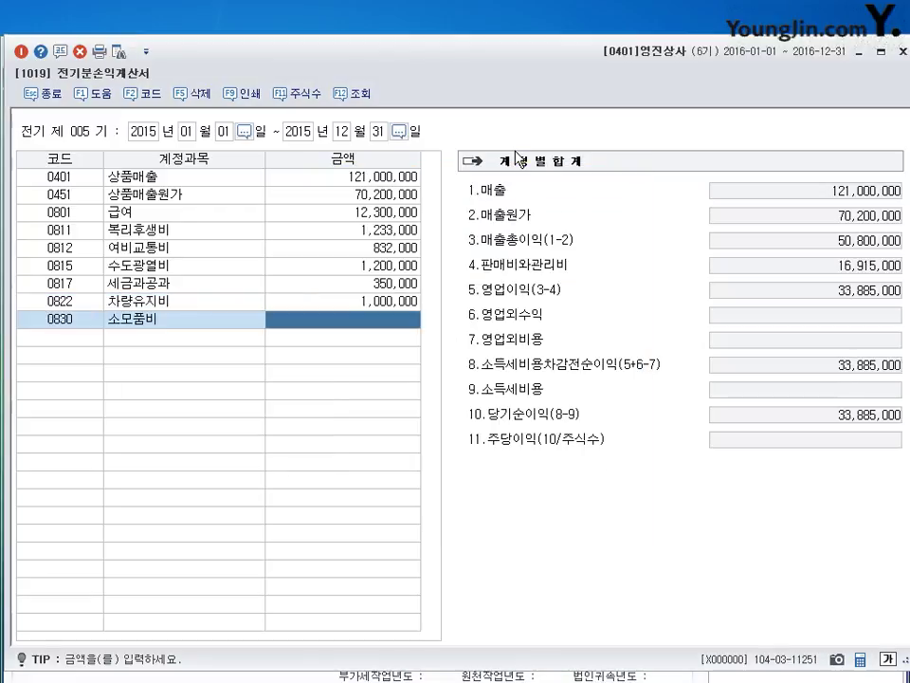
{"action": "type", "text": "4000000"}
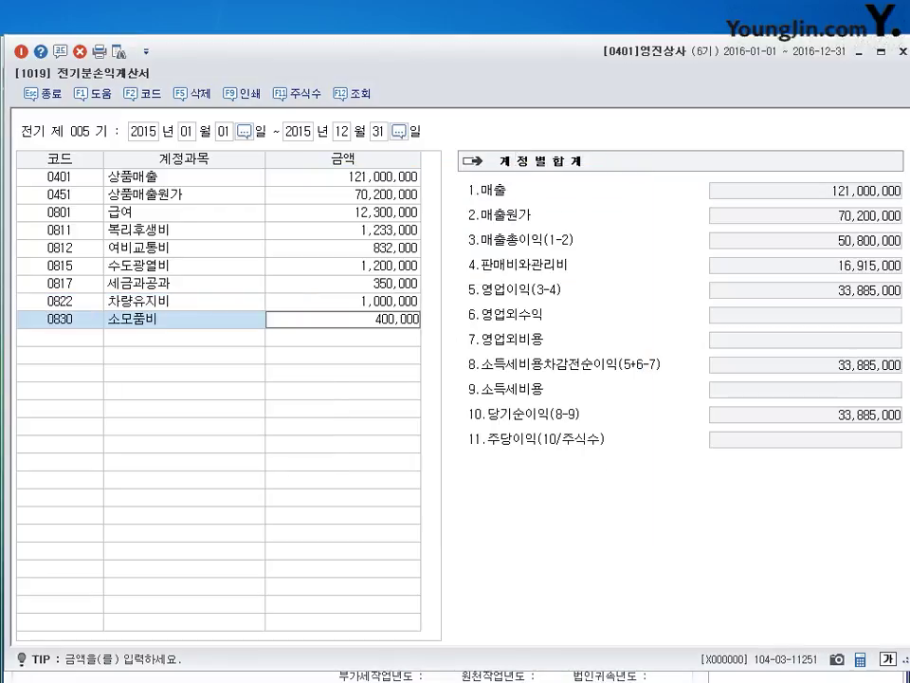
{"action": "key", "text": "Return"}
Step: Enter account 0818 감가상각비 in the next row with an amount of 600,000
{"action": "type", "text": "감가"}
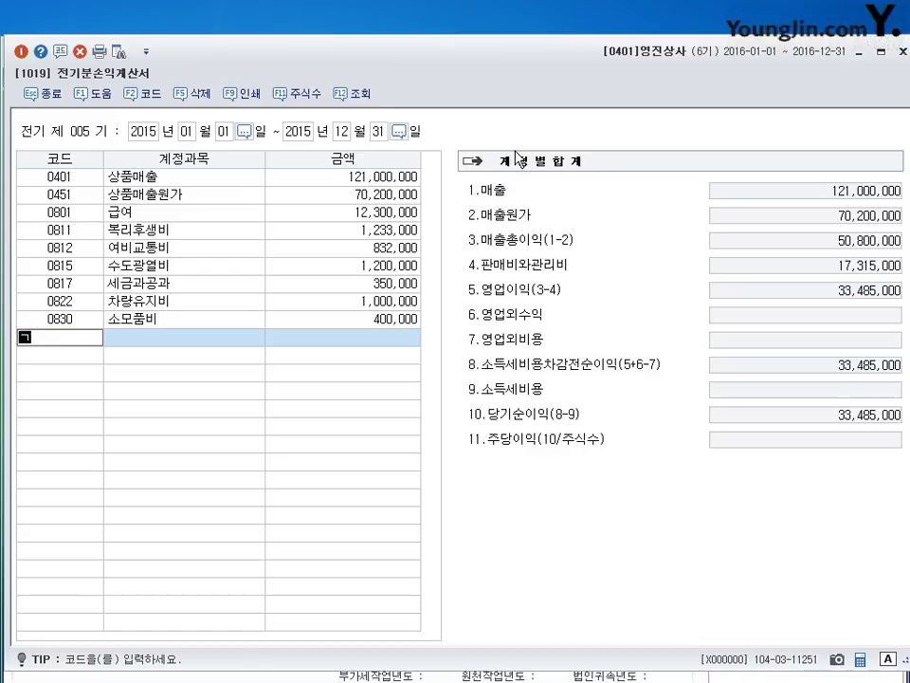
{"action": "key", "text": "Return"}
{"action": "key", "text": "Return"}
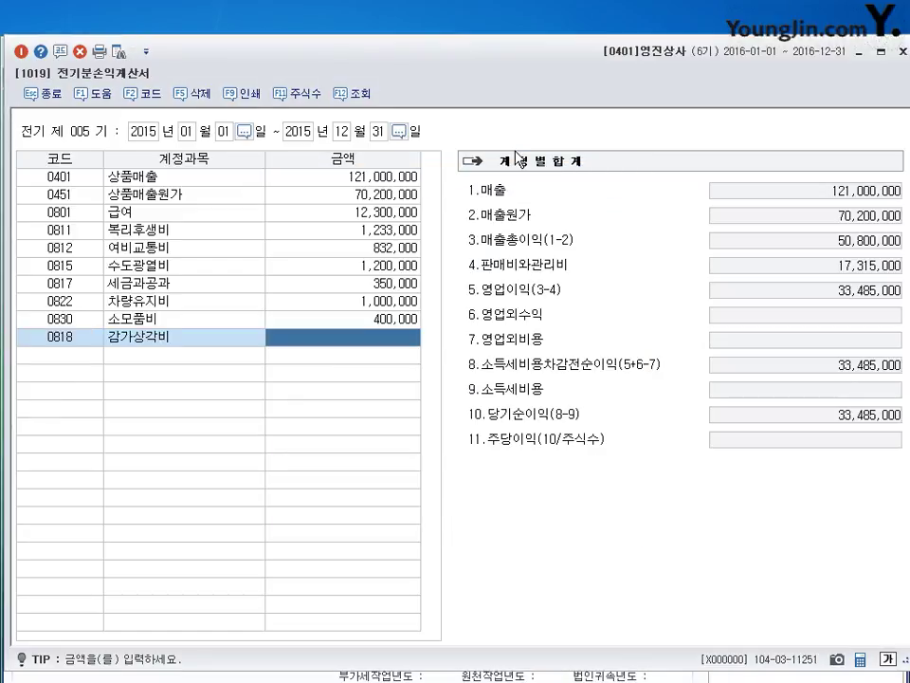
{"action": "type", "text": "6000000"}
{"action": "key", "text": "Return"}
{"action": "type", "text": "퇴직"}
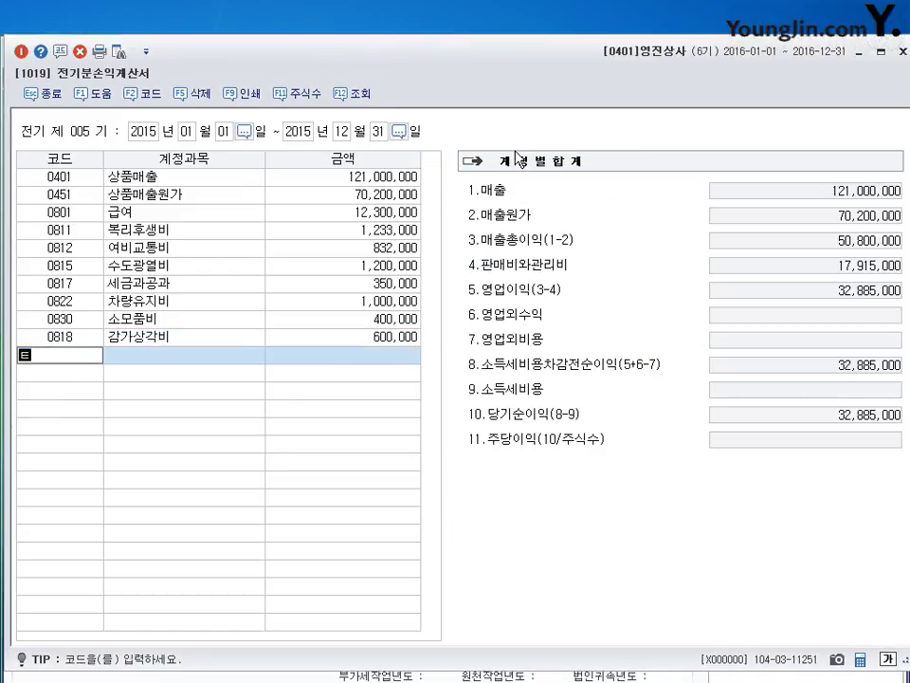
{"action": "key", "text": "Return"}
{"action": "key", "text": "Escape"}
{"action": "key", "text": "Down"}
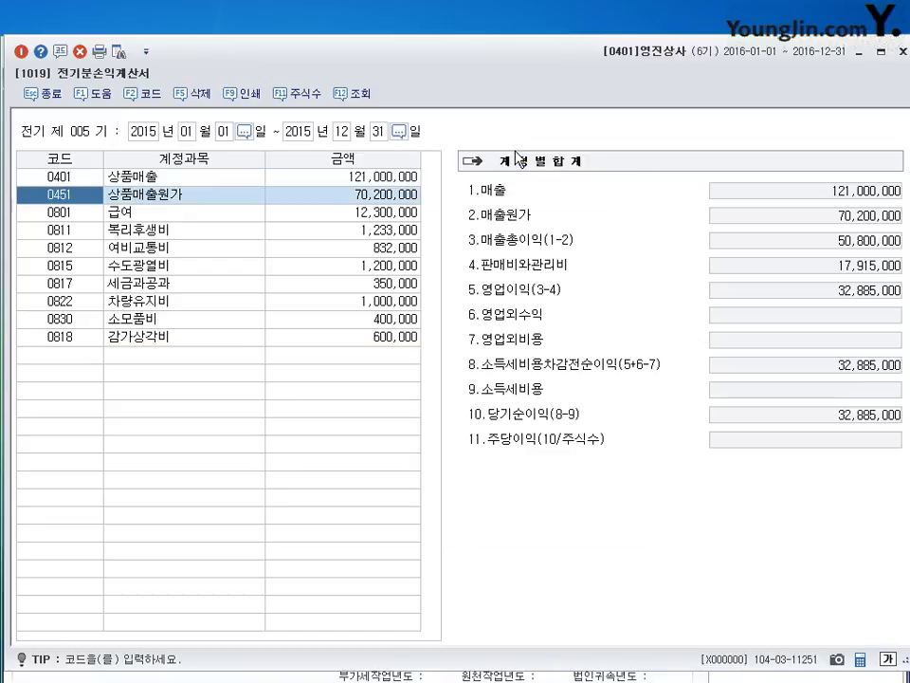
{"action": "key", "text": "Down"}
{"action": "key", "text": "Down"}
{"action": "key", "text": "Down"}
{"action": "key", "text": "Down"}
{"action": "key", "text": "Down"}
{"action": "key", "text": "Down"}
{"action": "key", "text": "Down"}
{"action": "key", "text": "Down"}
{"action": "key", "text": "Down"}
Step: Search for 퇴직 and add account 0806 퇴직급여 with an amount of 1,500,000
{"action": "type", "text": "퇴직"}
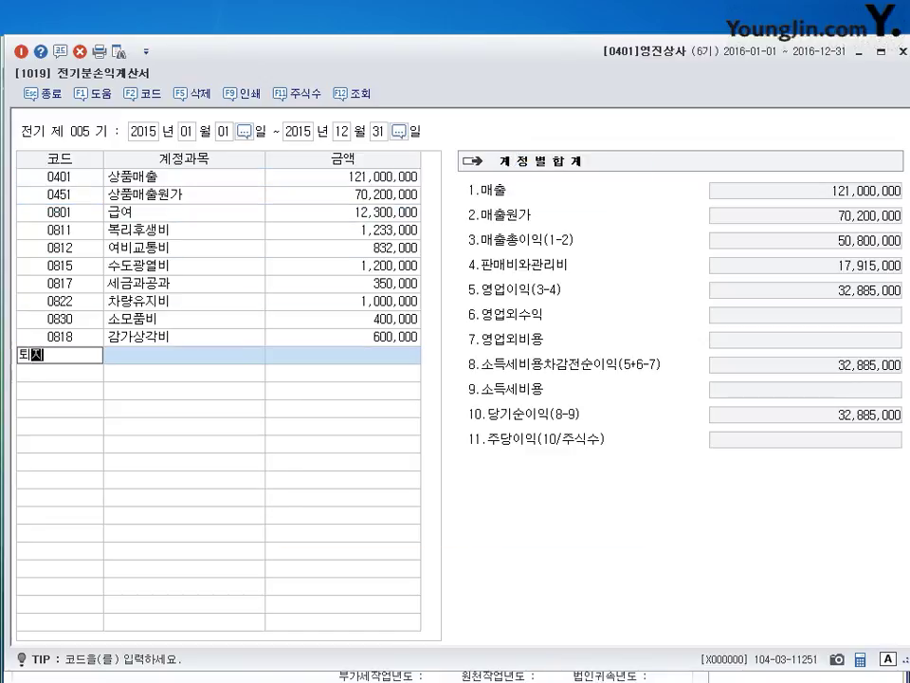
{"action": "key", "text": "Return"}
{"action": "key", "text": "Return"}
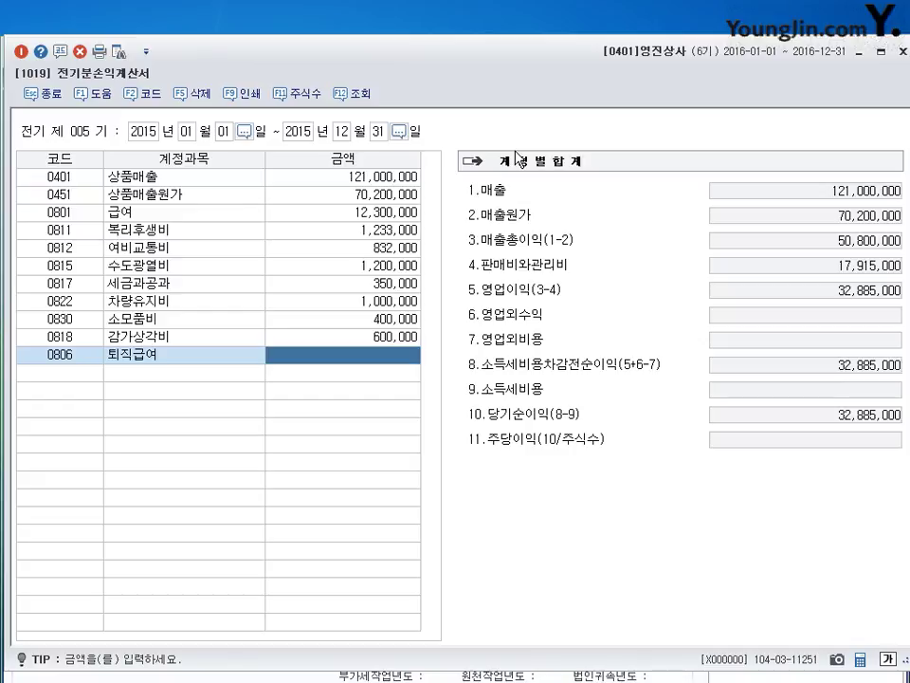
{"action": "type", "text": "1500000"}
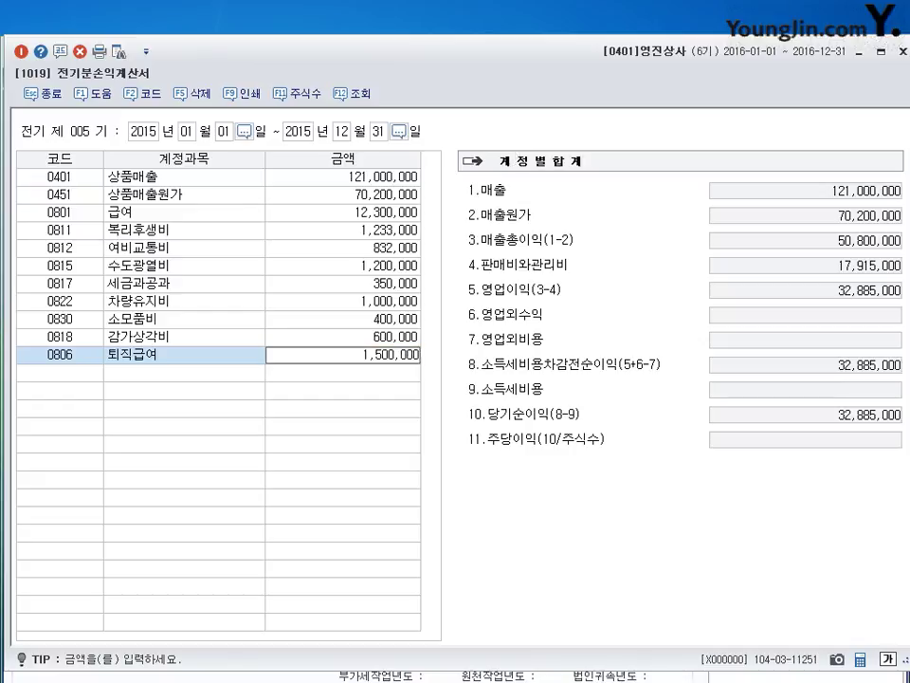
{"action": "key", "text": "Return"}
Step: Search for 광고 and add account 0833 광고선전비 with an amount of 150,000
{"action": "type", "text": "광고"}
{"action": "key", "text": "Return"}
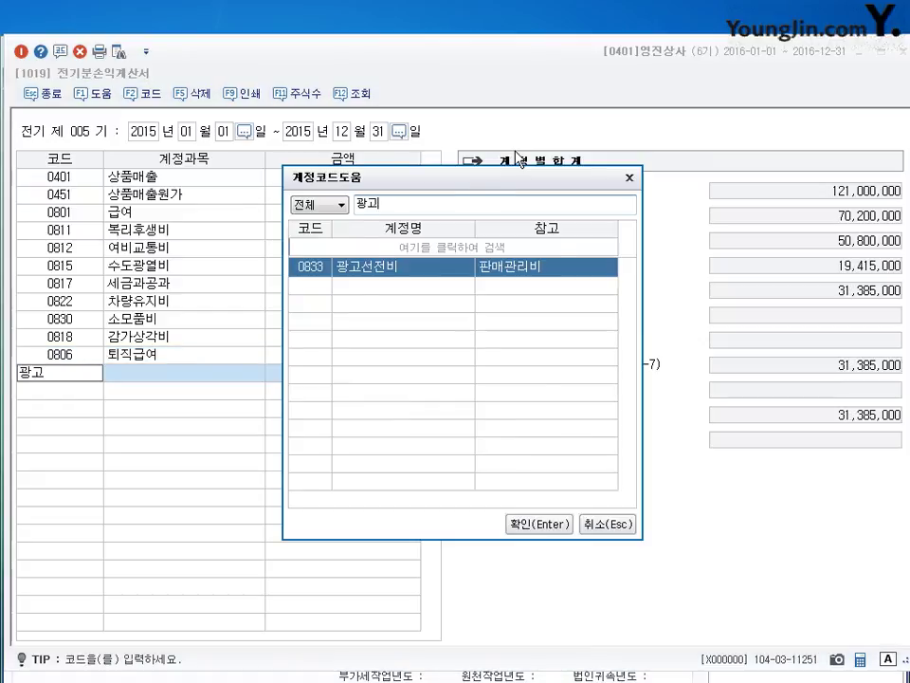
{"action": "key", "text": "Return"}
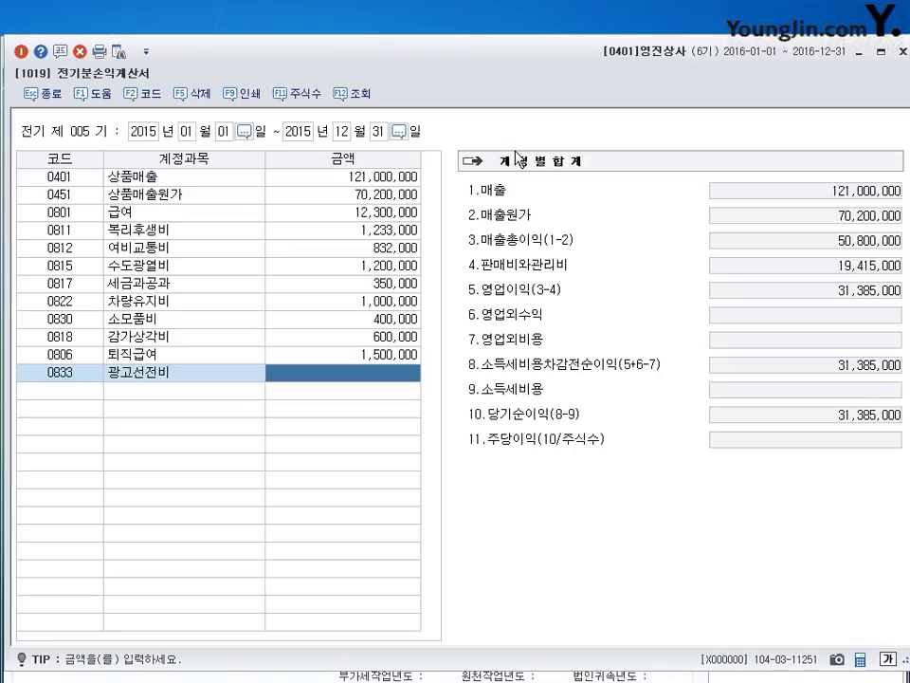
{"action": "type", "text": "1500000"}
{"action": "key", "text": "Return"}
Step: Search for 보험 and add account 0821 보험료 in the next row with an amount of 600,000
{"action": "type", "text": "봉미"}
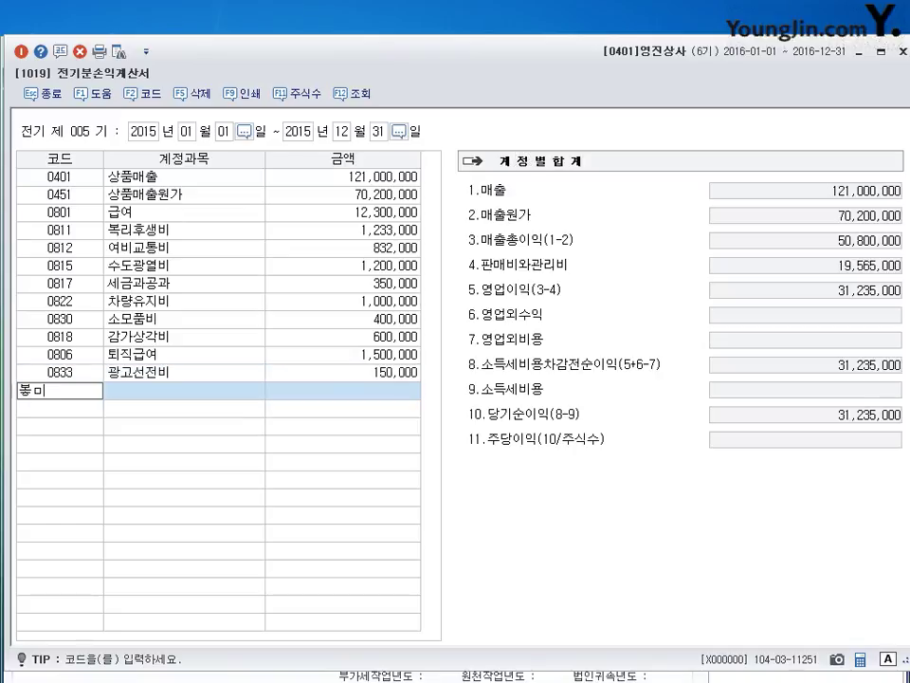
{"action": "key", "text": "Return"}
{"action": "type", "text": "보험"}
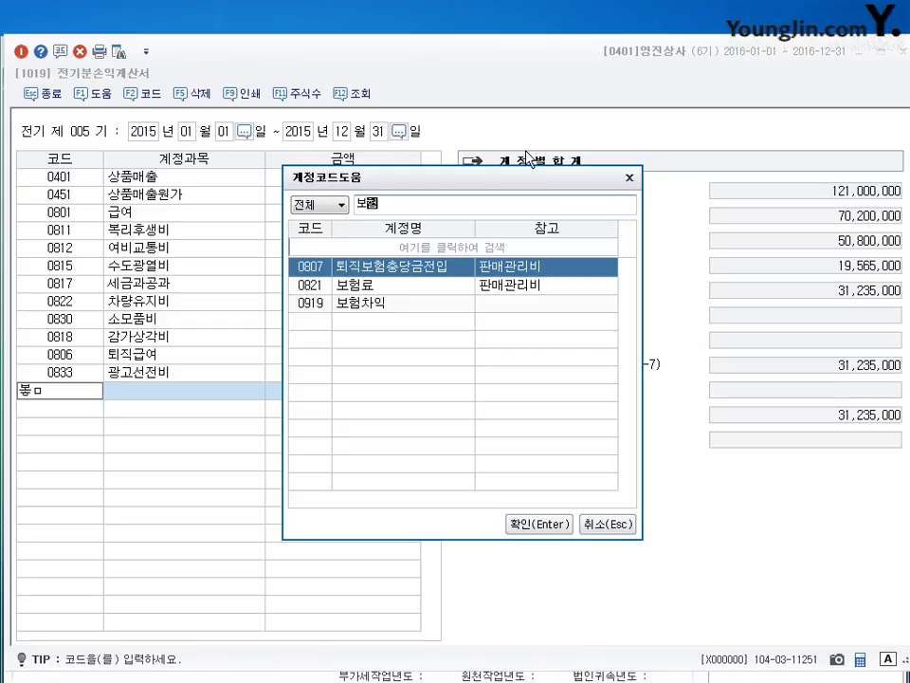
{"action": "key", "text": "Return"}
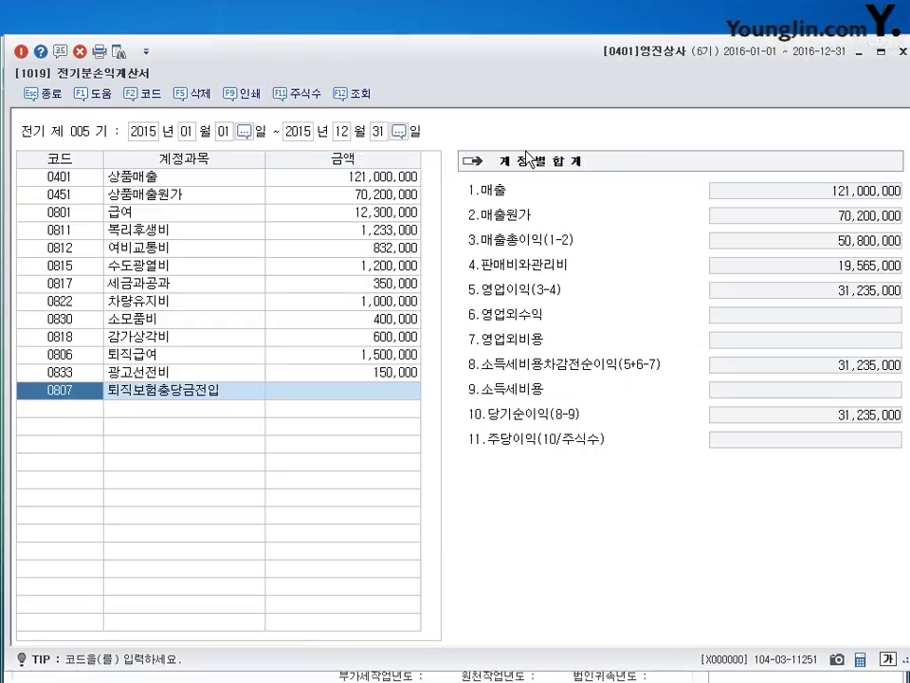
{"action": "type", "text": "보험"}
{"action": "key", "text": "Return"}
{"action": "key", "text": "Down"}
{"action": "key", "text": "Return"}
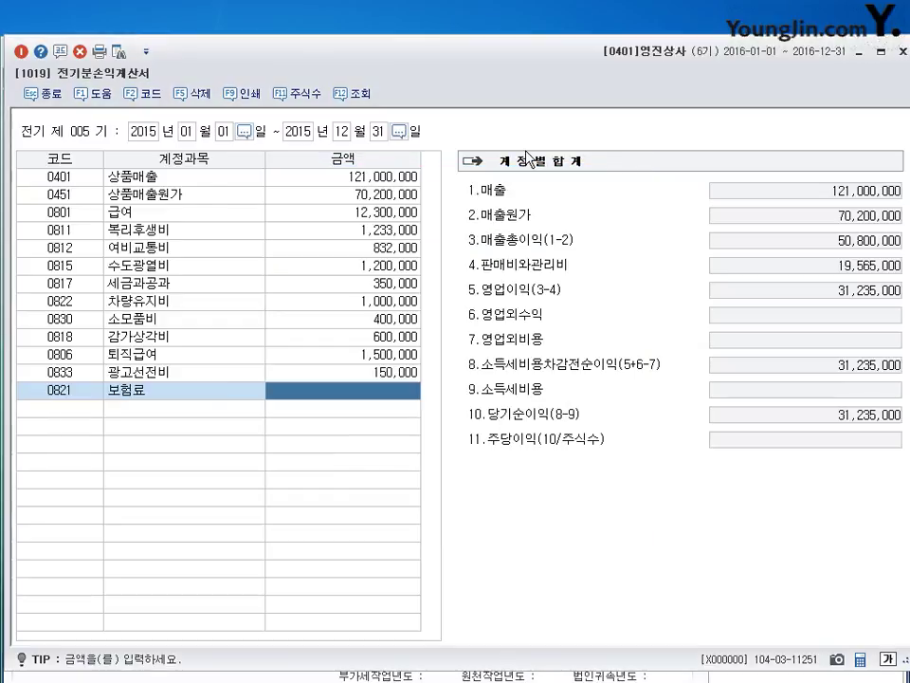
{"action": "type", "text": "600000"}
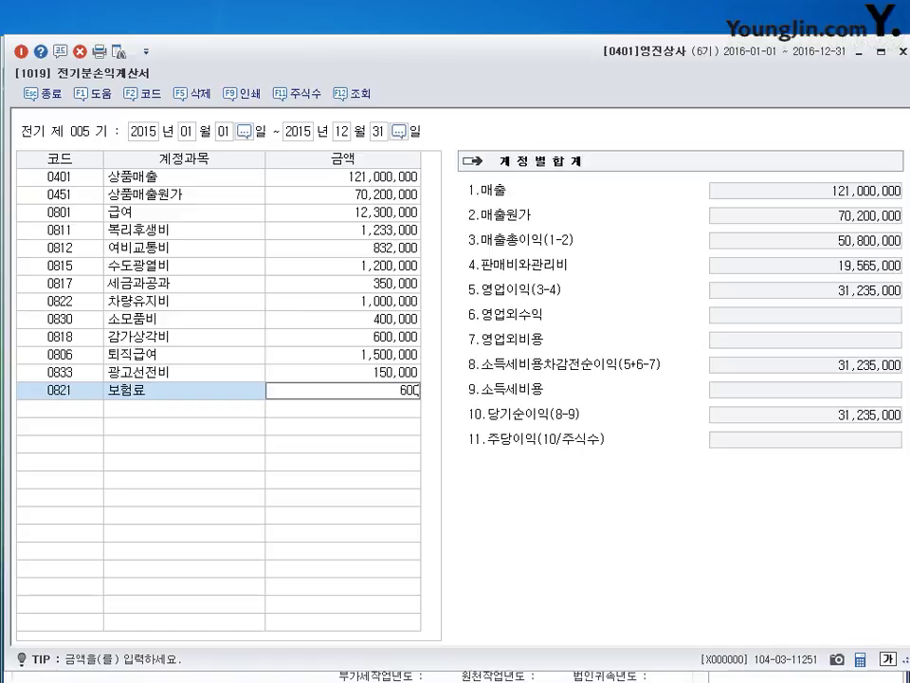
{"action": "key", "text": "Return"}
Step: Search for 운반 and add account 0824 운반비 with an amount of 50,000
{"action": "type", "text": "ㅇ운반"}
{"action": "key", "text": "Return"}
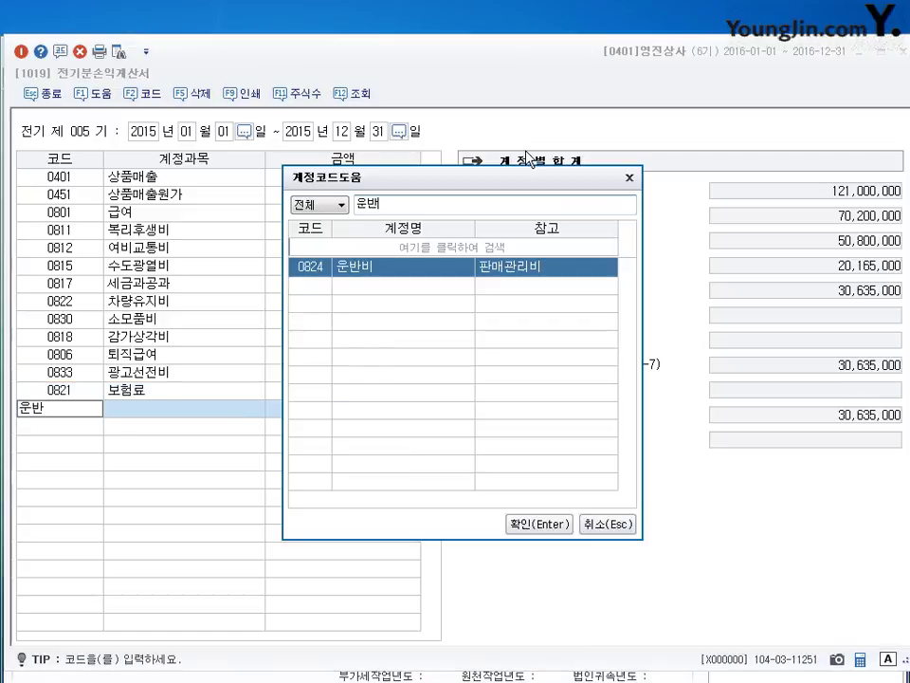
{"action": "key", "text": "Return"}
{"action": "type", "text": "500000"}
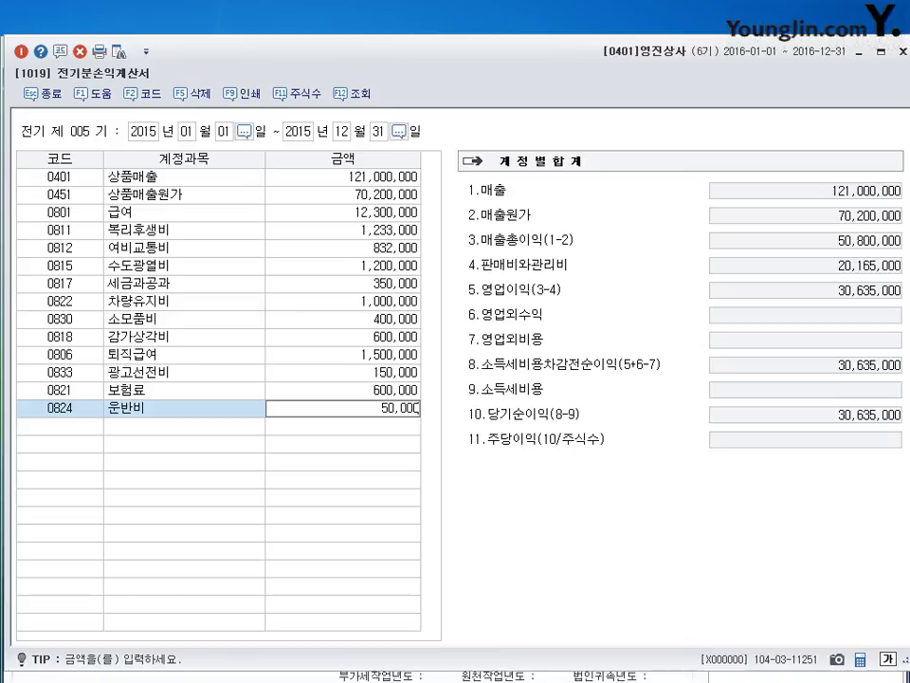
{"action": "key", "text": "Return"}
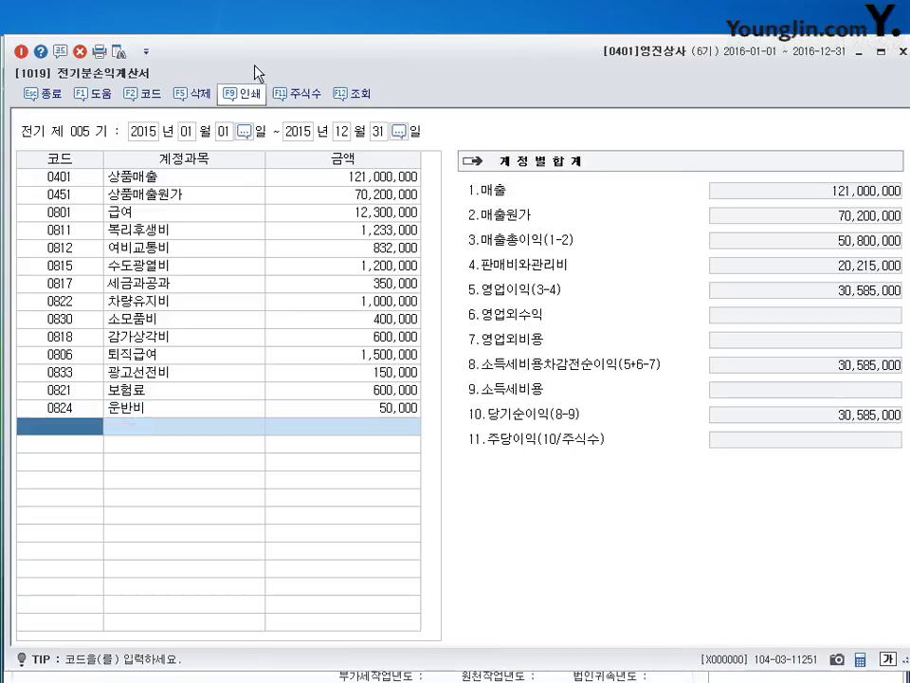
Step: Review the selling and administrative expense rows from 급여 to 운반비 against the 판매비와관리비 total
{"action": "left_click", "coordinate": [143, 213]}
{"action": "left_click", "coordinate": [154, 411]}
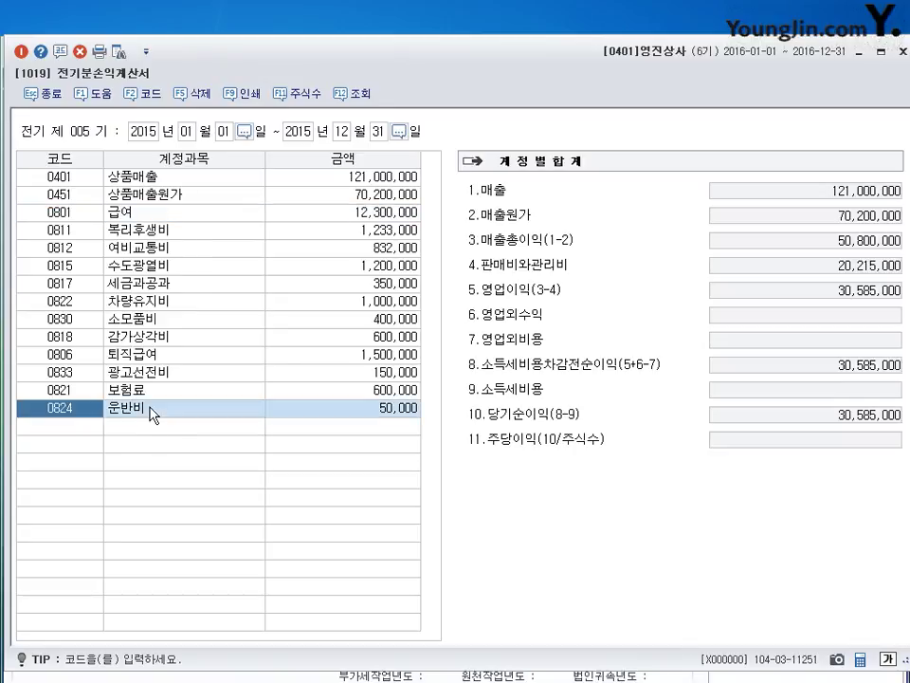
{"action": "left_click", "coordinate": [377, 213]}
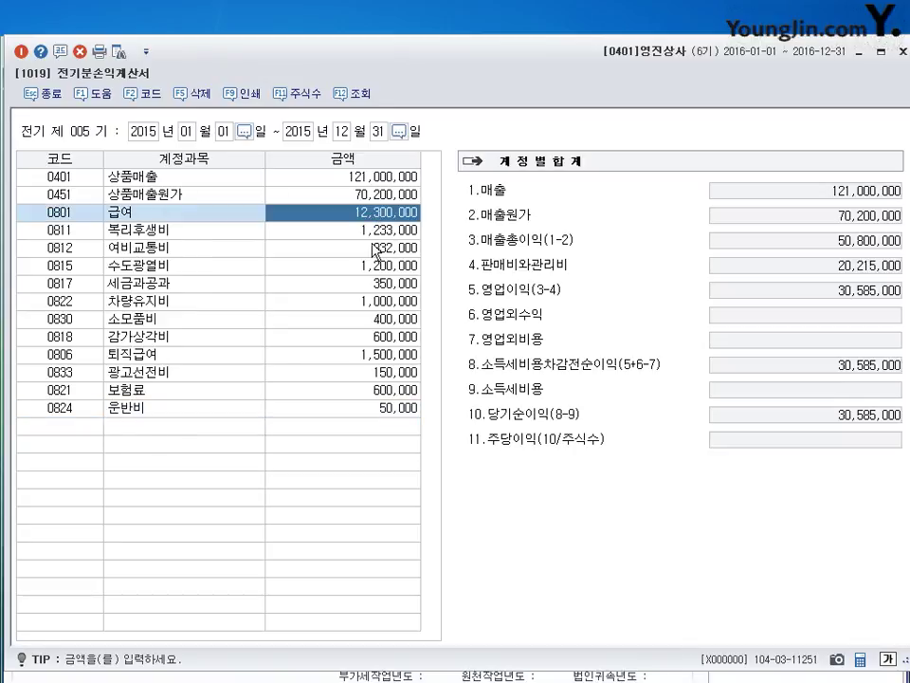
{"action": "left_click", "coordinate": [378, 233]}
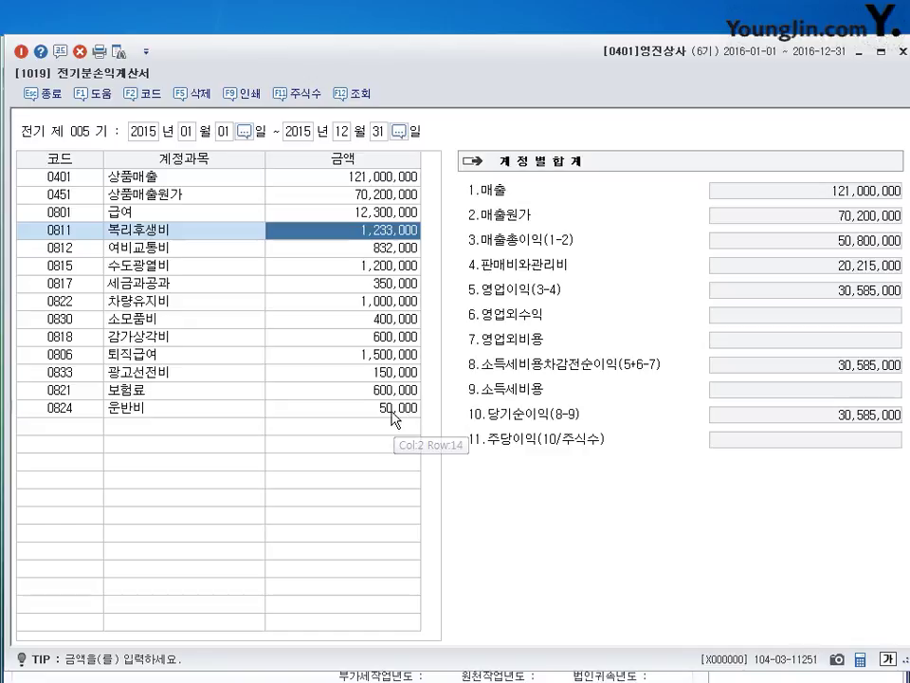
{"action": "left_click", "coordinate": [368, 409]}
{"action": "left_click", "coordinate": [356, 211]}
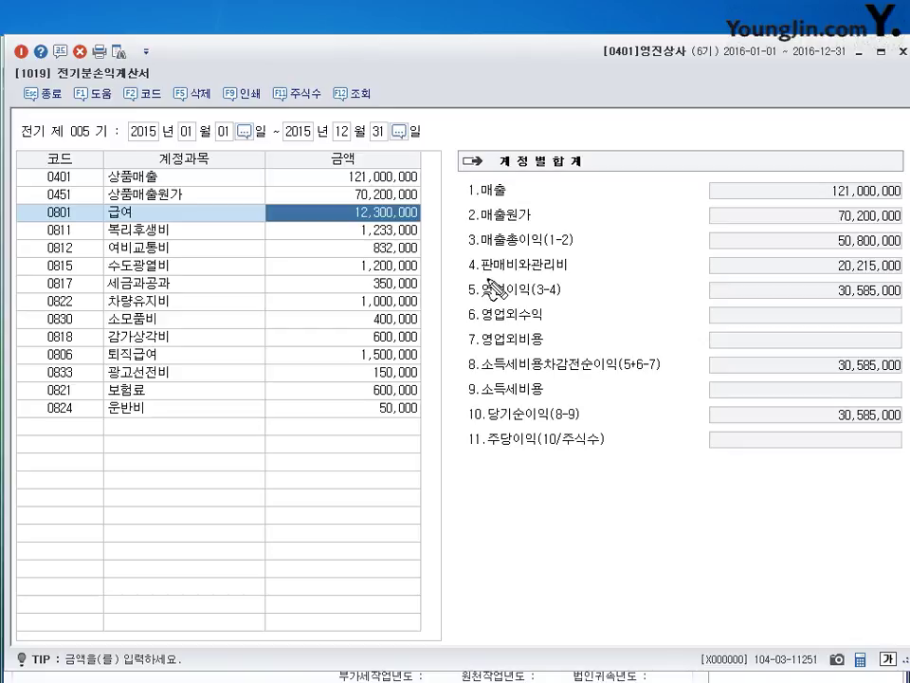
{"action": "left_click_drag", "start_coordinate": [489, 277], "coordinate": [896, 279]}
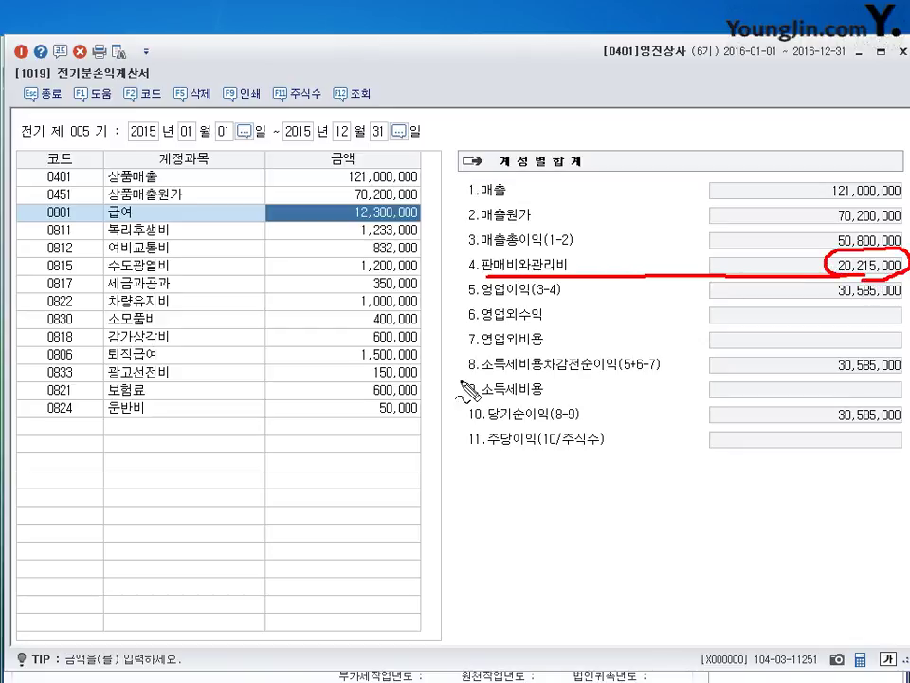
{"action": "key", "text": "Escape"}
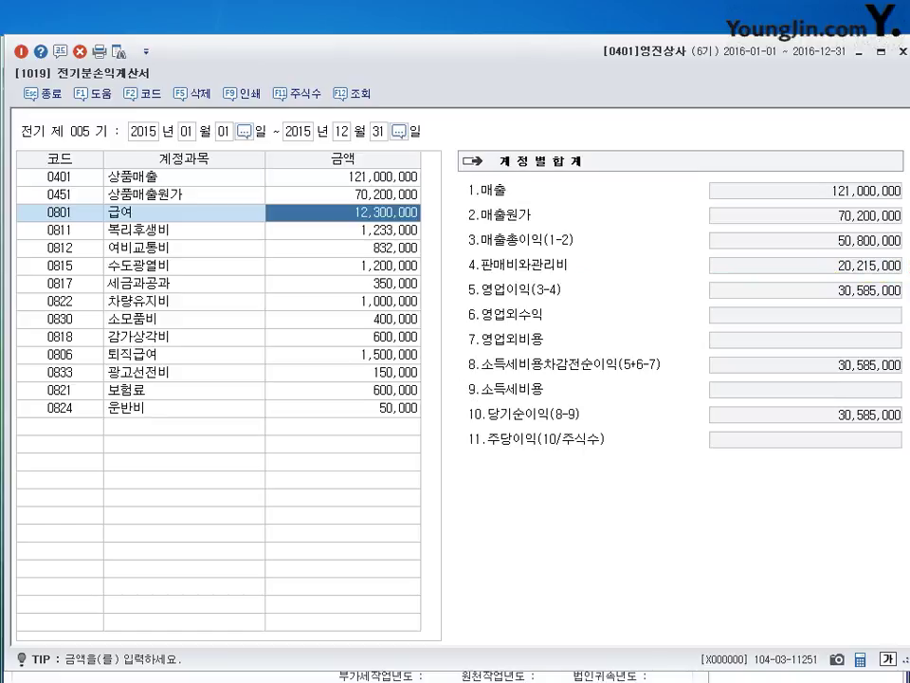
Step: Search for 이자 in the next empty row and add account 0901 이자수익 with an amount of 400,000
{"action": "left_click", "coordinate": [58, 429]}
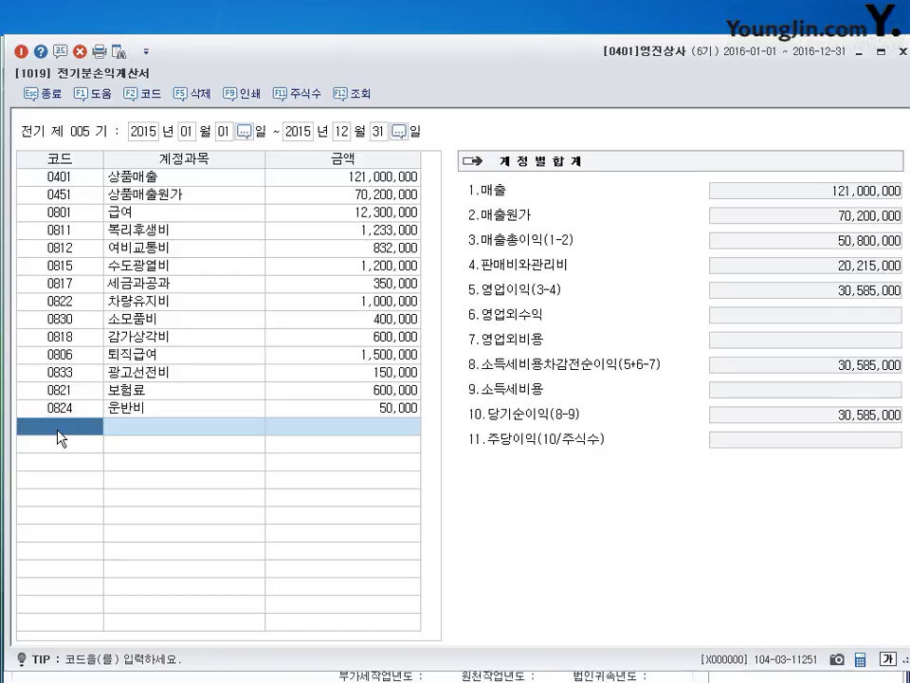
{"action": "type", "text": "이자"}
{"action": "key", "text": "Return"}
{"action": "key", "text": "Return"}
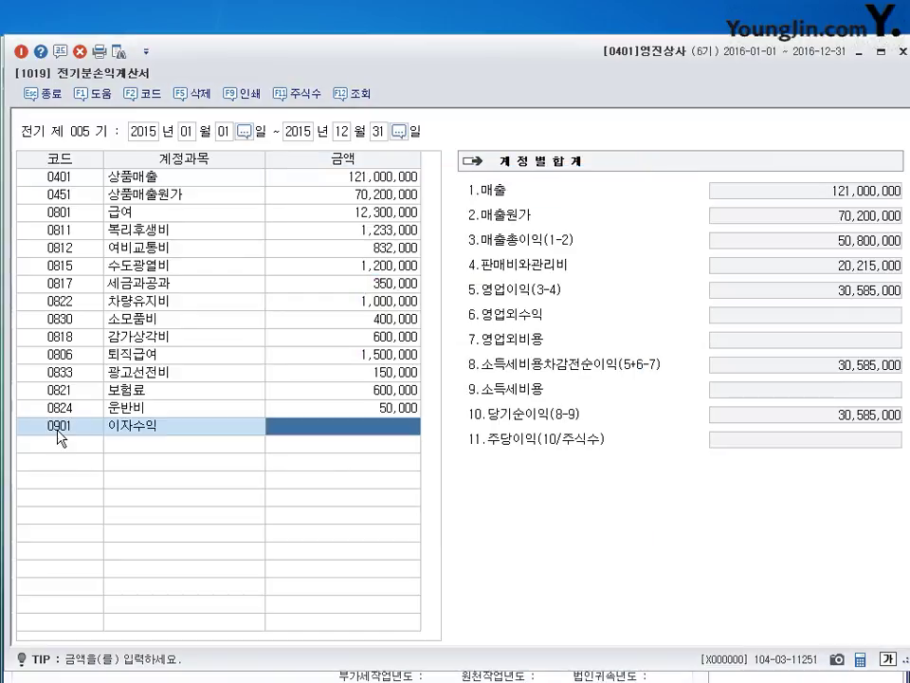
{"action": "type", "text": "4000000"}
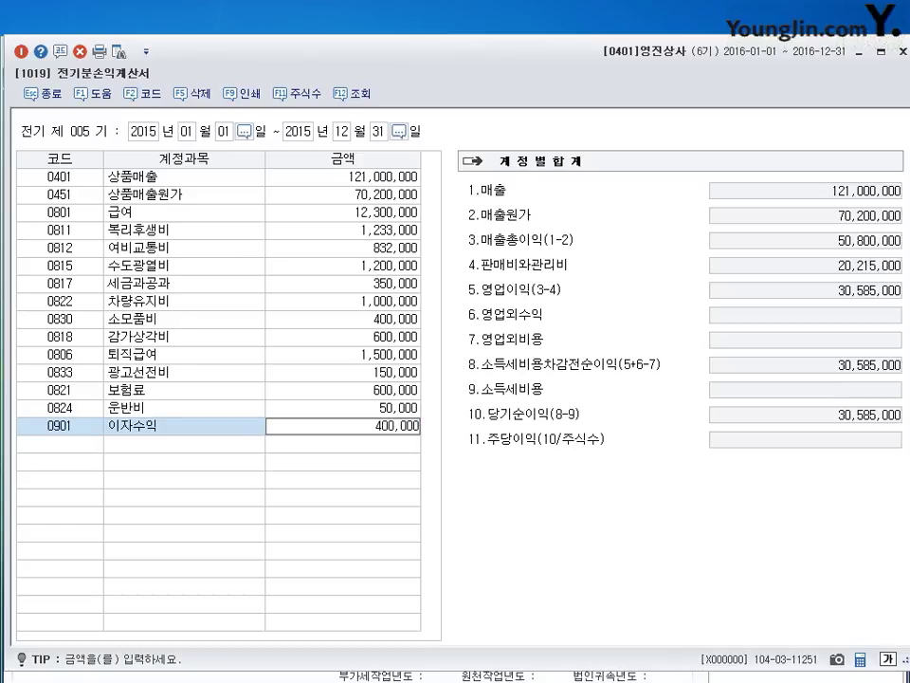
{"action": "key", "text": "Return"}
Step: Search for 임대 and add account 0904 임대료 with an amount of 800,000
{"action": "type", "text": "임대"}
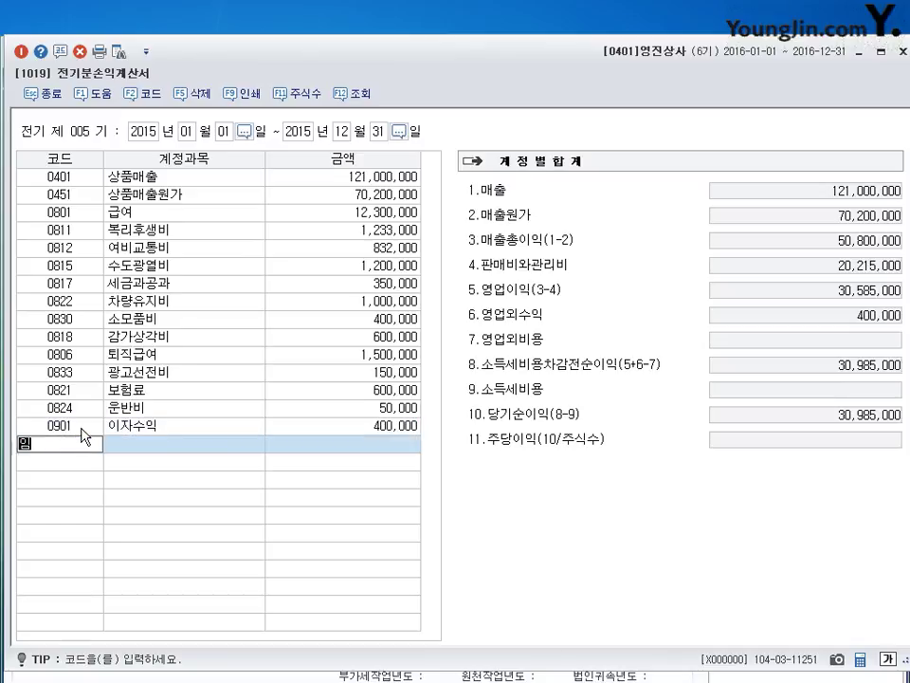
{"action": "key", "text": "Return"}
{"action": "key", "text": "Down"}
{"action": "key", "text": "Down"}
{"action": "key", "text": "Down"}
{"action": "key", "text": "Return"}
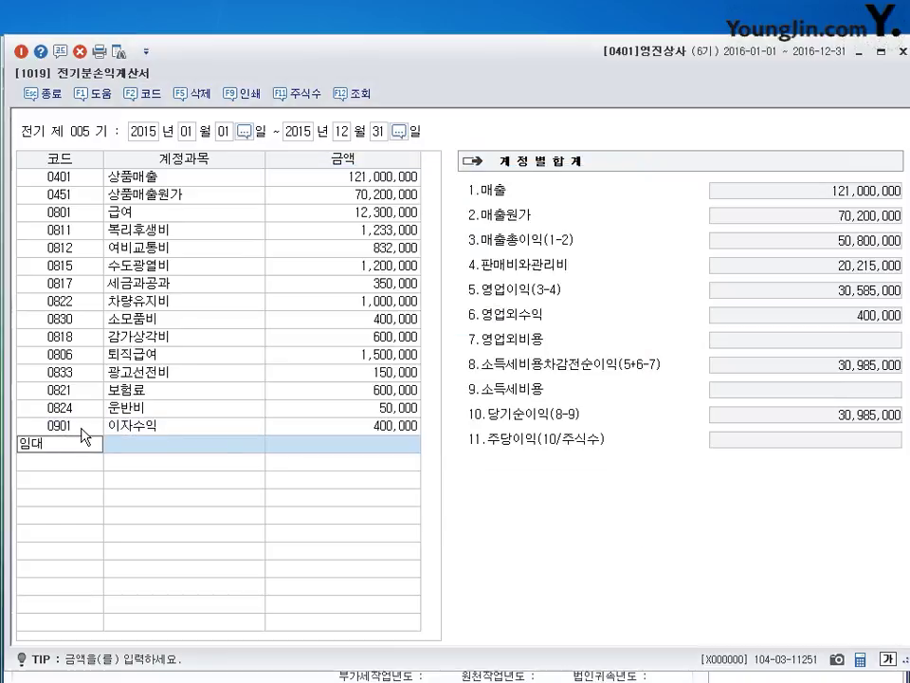
{"action": "type", "text": "800000"}
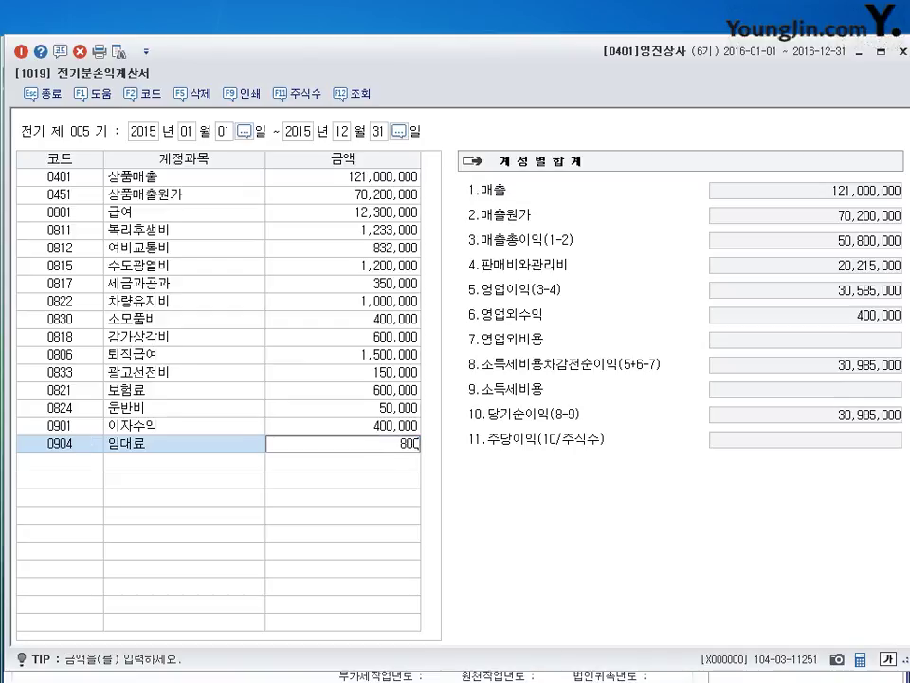
{"action": "key", "text": "Return"}
Step: Search for 잡이 and add account 0930 잡이익 with an amount of 100,000
{"action": "type", "text": "잡이"}
{"action": "key", "text": "Return"}
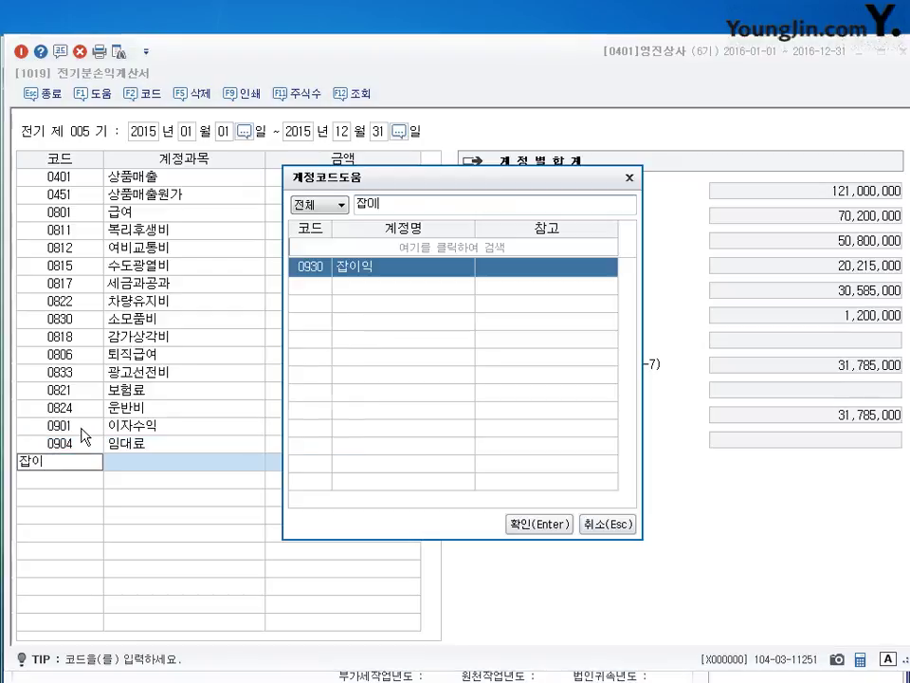
{"action": "key", "text": "Return"}
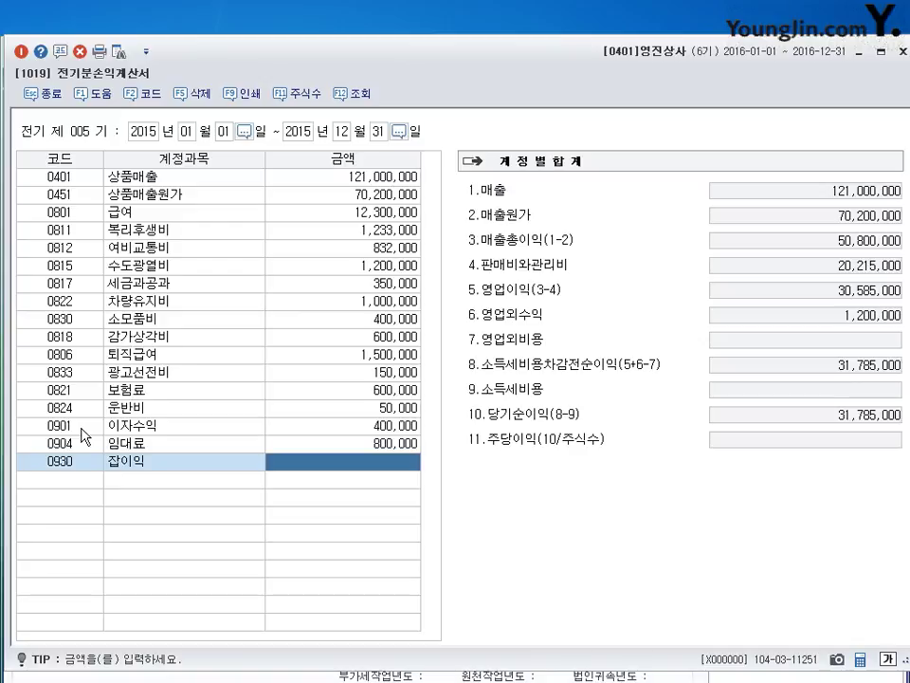
{"action": "type", "text": "100000"}
{"action": "key", "text": "Return"}
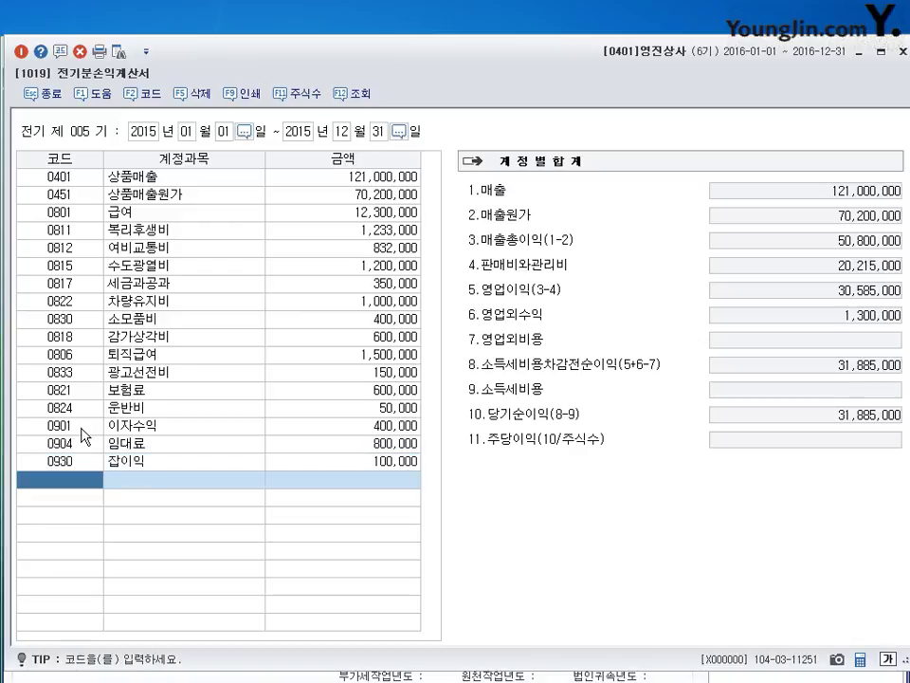
Step: Search for 이자 and add account 0951 이자비용 with an amount of 200,000
{"action": "type", "text": "이자"}
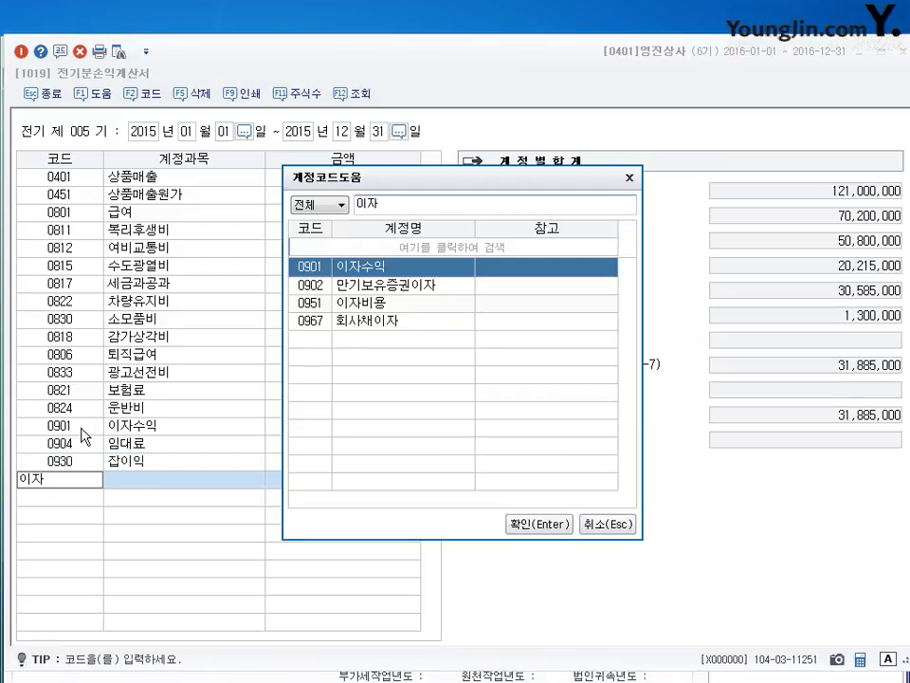
{"action": "key", "text": "Down"}
{"action": "key", "text": "Down"}
{"action": "key", "text": "Return"}
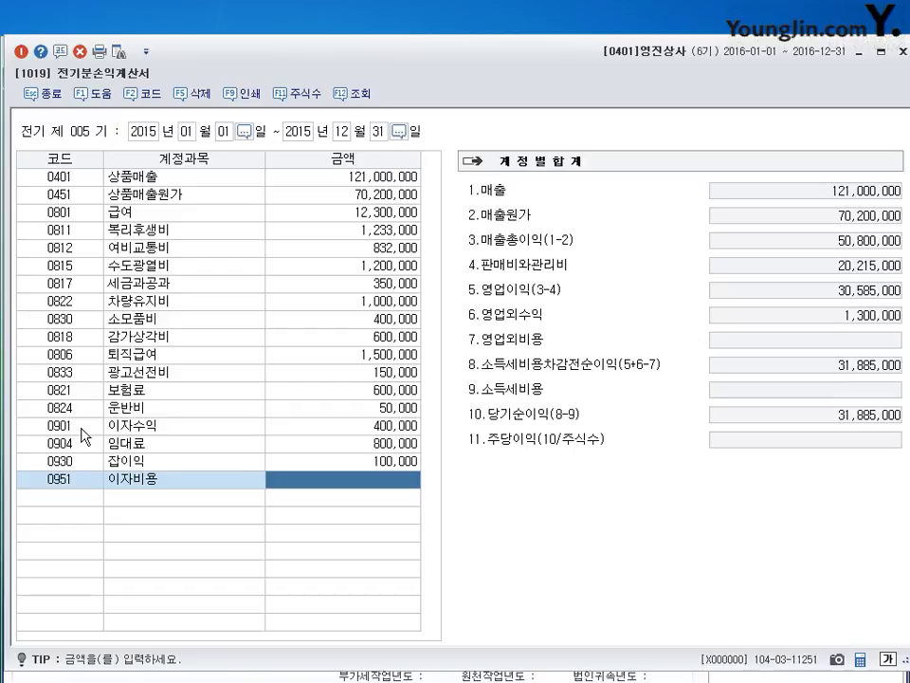
{"action": "type", "text": "2000000"}
{"action": "key", "text": "Return"}
Step: Search for 기부 and add account 0953 기부금 with an amount of 150,000
{"action": "type", "text": "기부"}
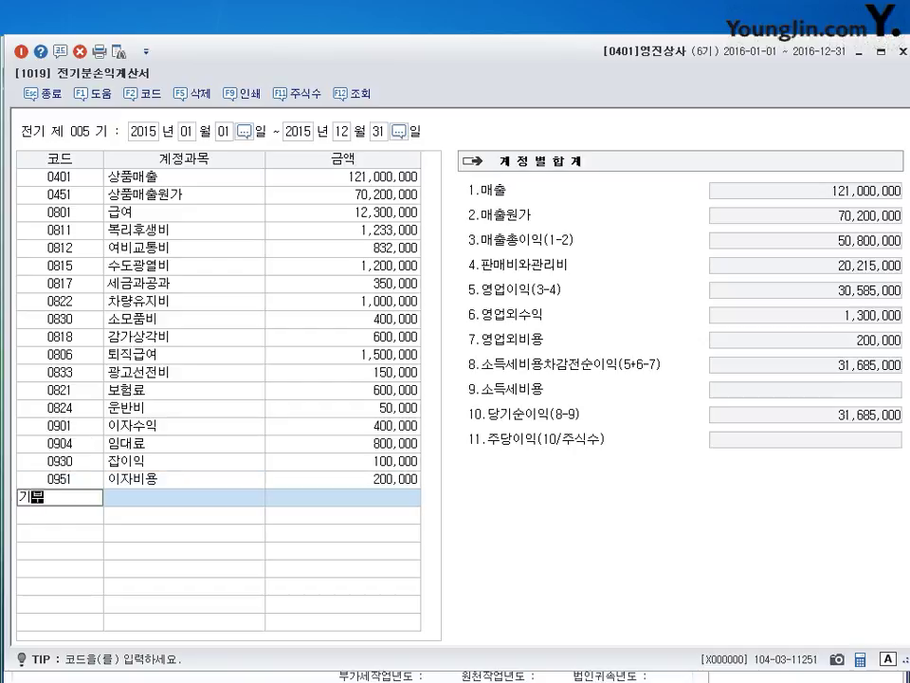
{"action": "key", "text": "Return"}
{"action": "key", "text": "Return"}
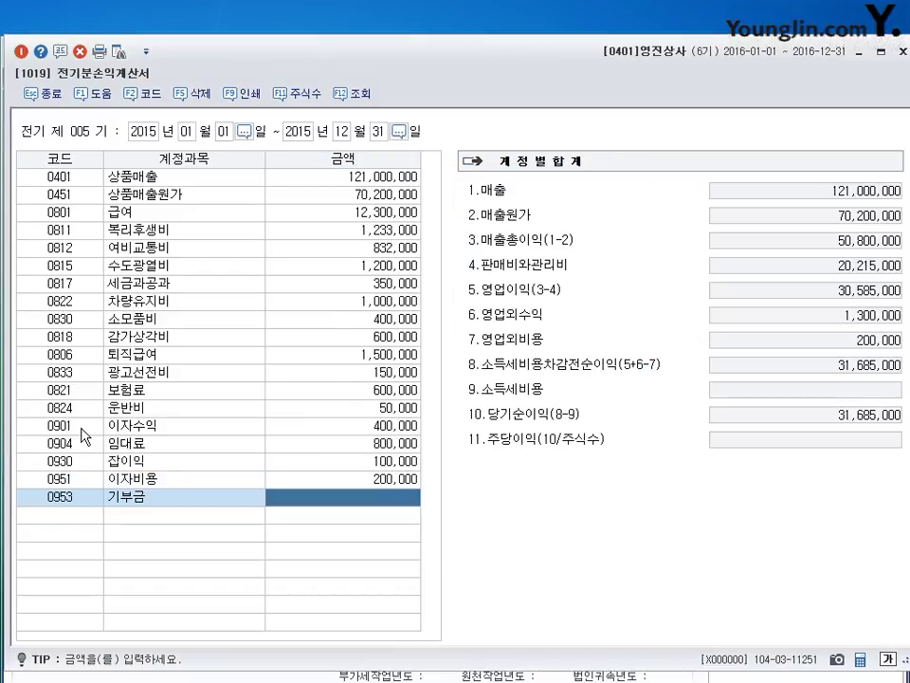
{"action": "type", "text": "1500000"}
{"action": "key", "text": "Return"}
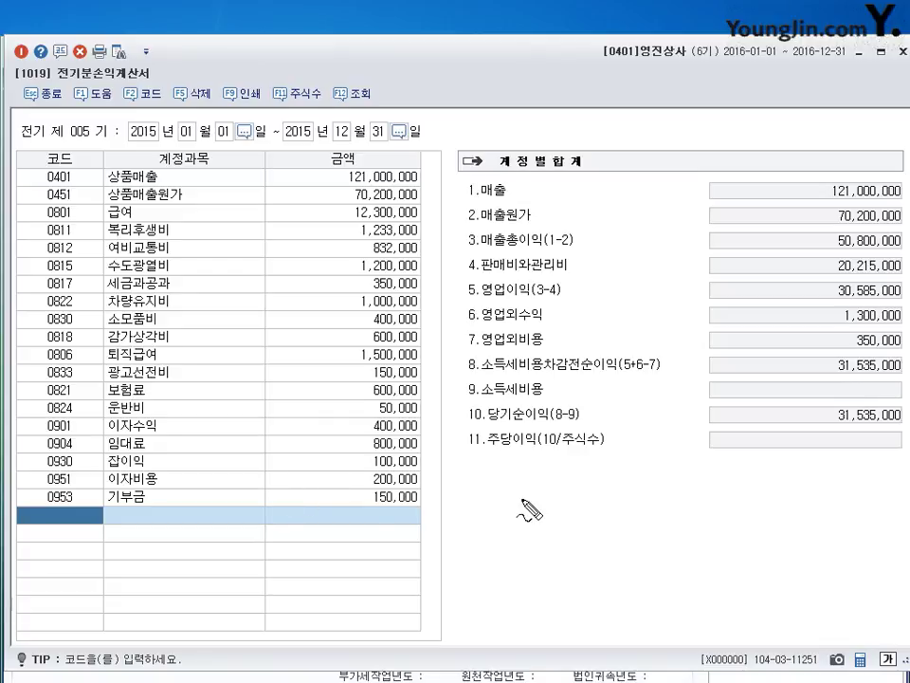
{"action": "mouse_move", "coordinate": [873, 446]}
{"action": "left_mouse_down"}
{"action": "mouse_move", "coordinate": [814, 438]}
{"action": "mouse_move", "coordinate": [896, 394]}
{"action": "mouse_move", "coordinate": [887, 444]}
{"action": "left_mouse_up"}
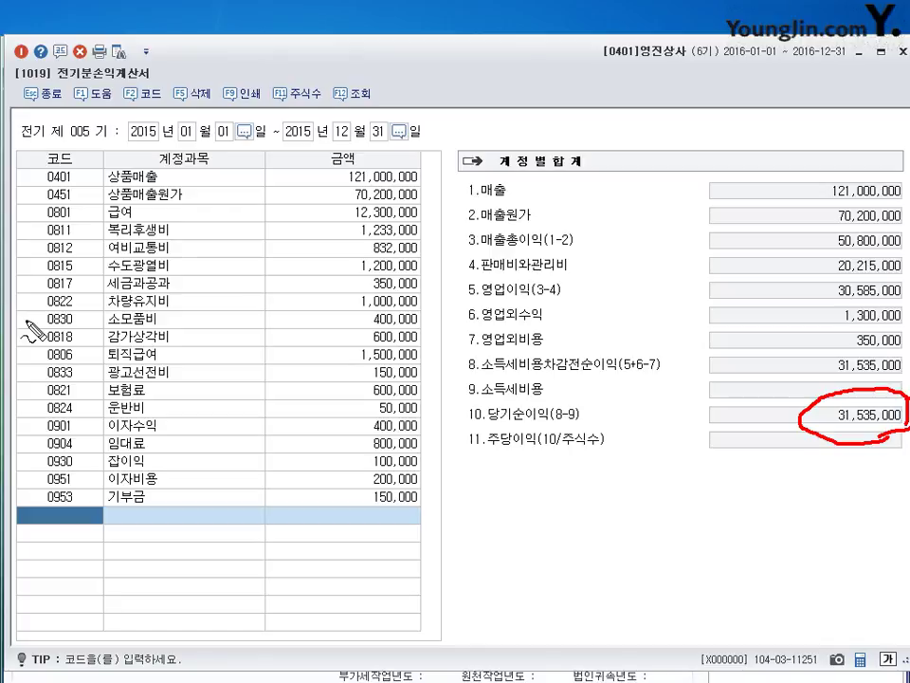
{"action": "left_click_drag", "start_coordinate": [26, 321], "coordinate": [426, 322]}
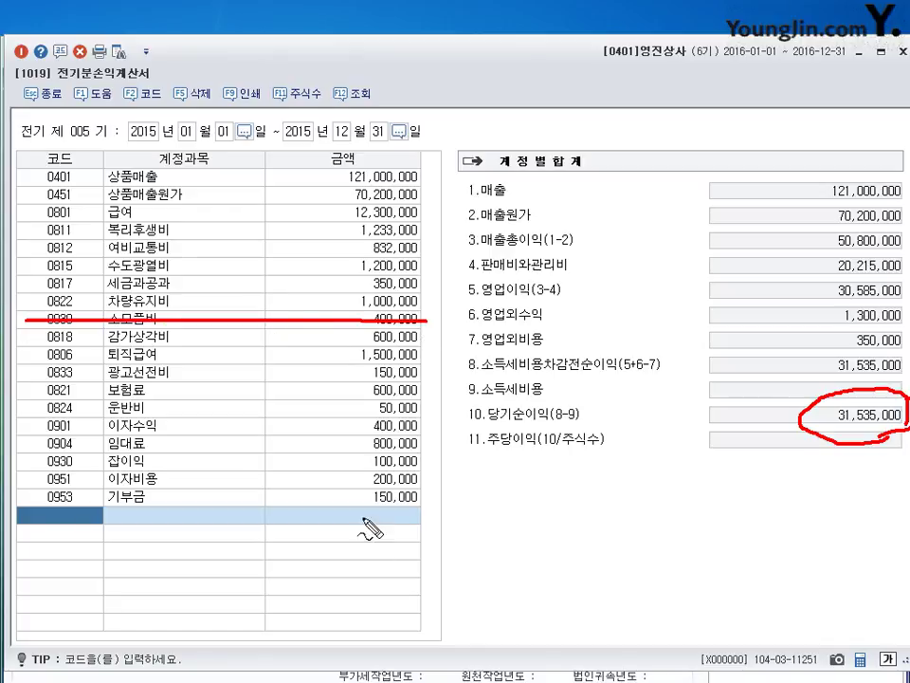
{"action": "mouse_move", "coordinate": [428, 513]}
{"action": "left_mouse_down"}
{"action": "mouse_move", "coordinate": [398, 497]}
{"action": "mouse_move", "coordinate": [426, 508]}
{"action": "left_mouse_up"}
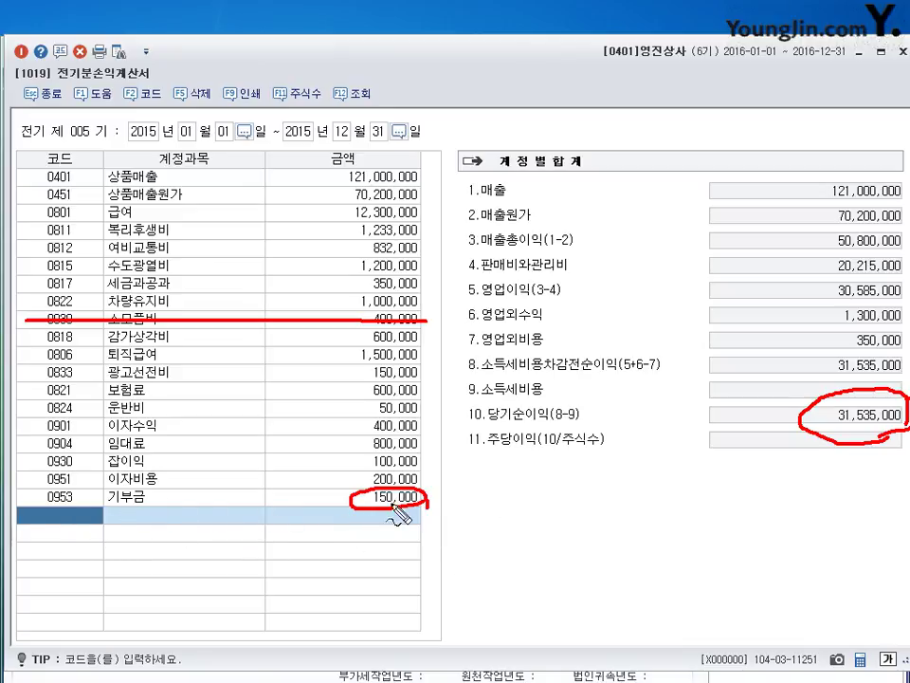
{"action": "key", "text": "Escape"}
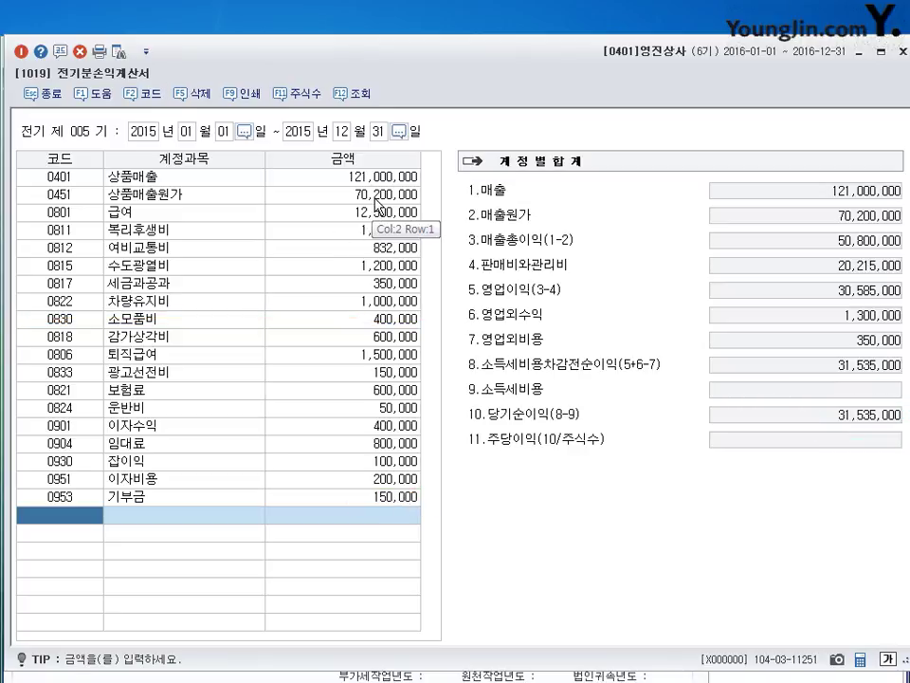
Step: Check the cost breakdown behind account 0451 상품매출원가 and close the 전기분손익계산서 form
{"action": "left_click", "coordinate": [284, 193]}
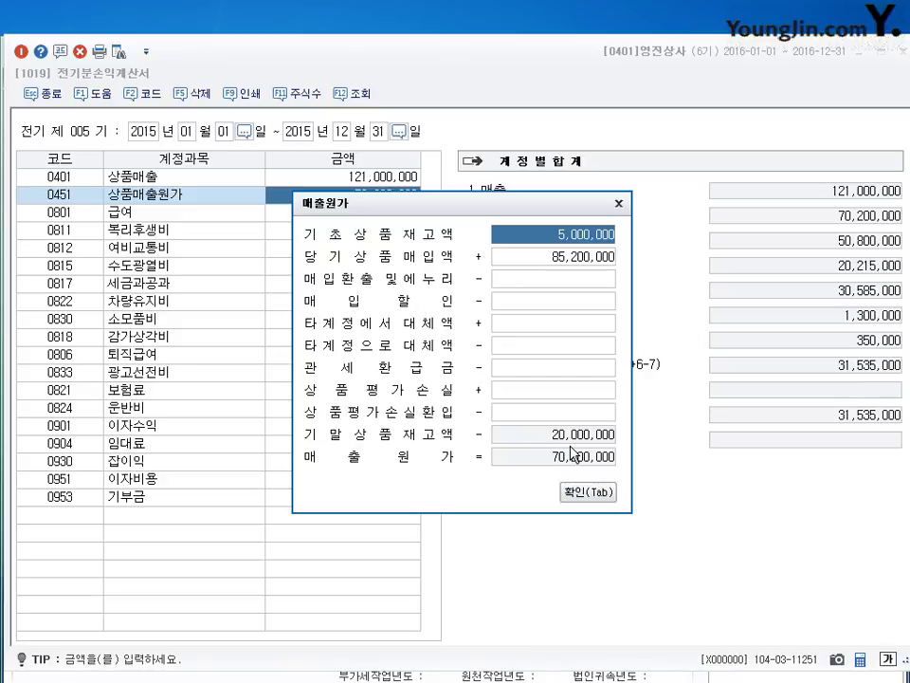
{"action": "left_click", "coordinate": [596, 498]}
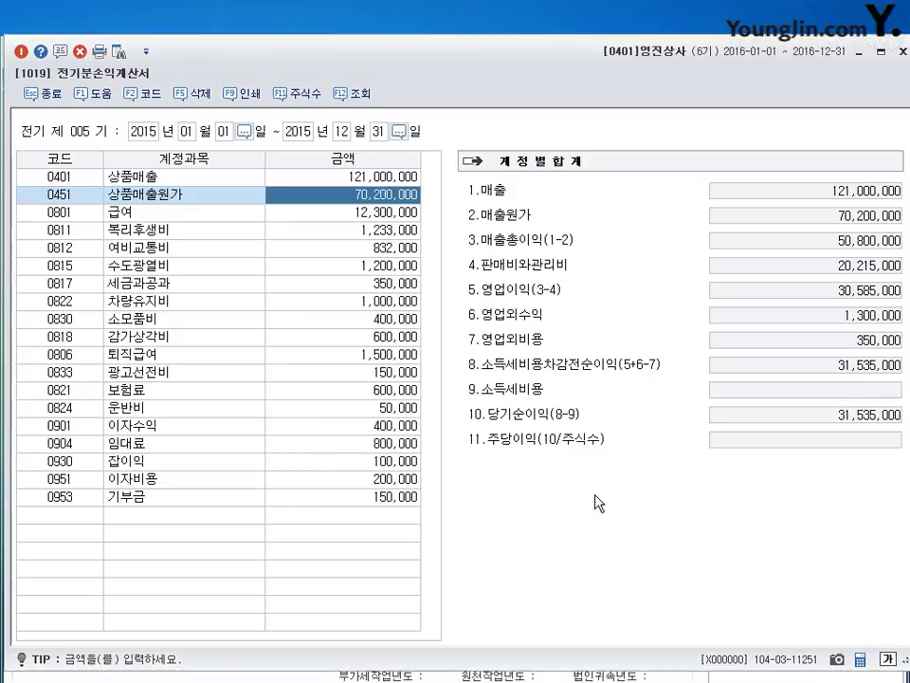
{"action": "left_click", "coordinate": [903, 53]}
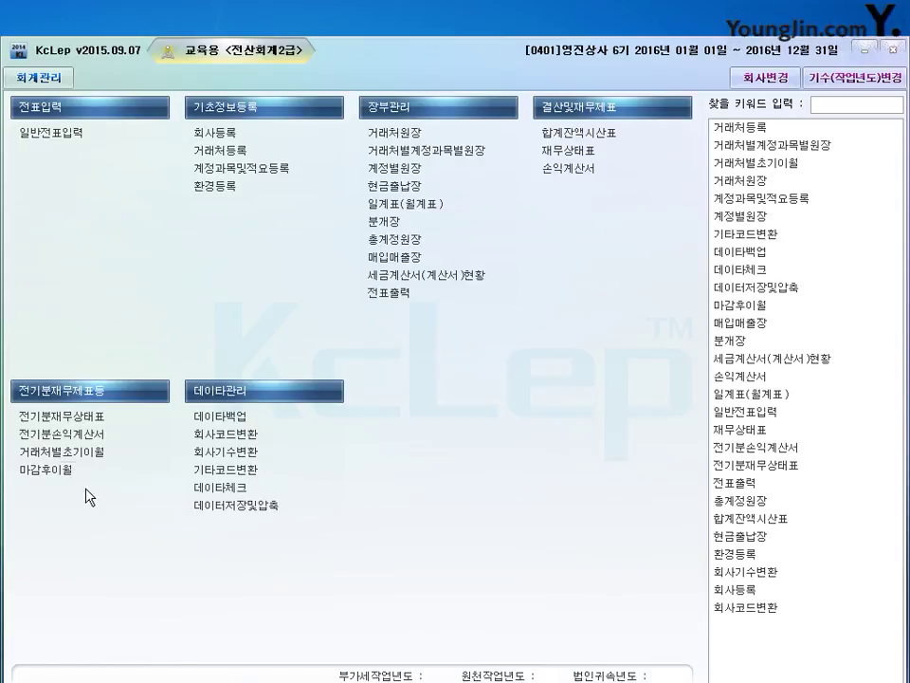